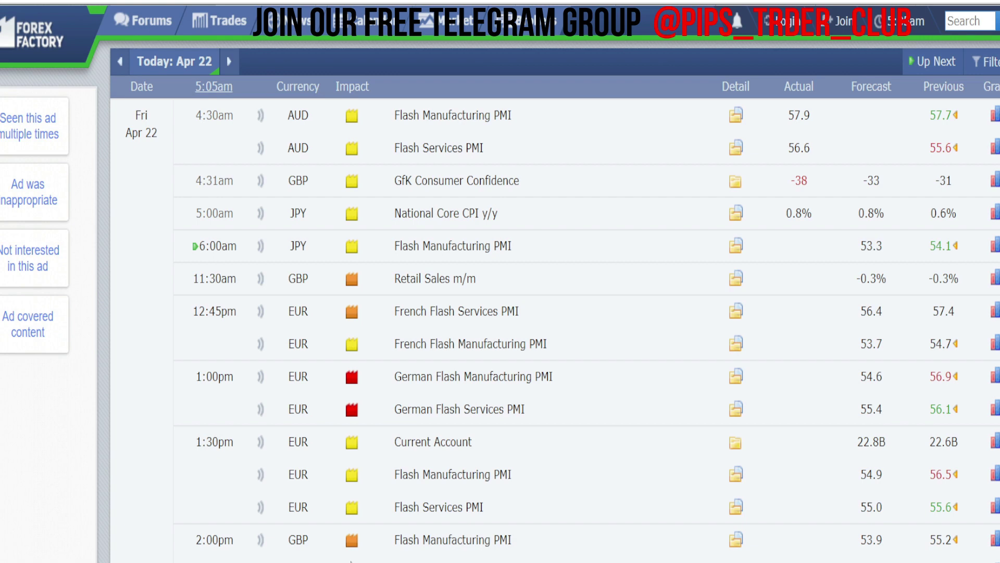
- Scroll the Apr 22 Forex Factory calendar down to the final events and the Forums/News panels
scroll(351, 561, "down", 3)
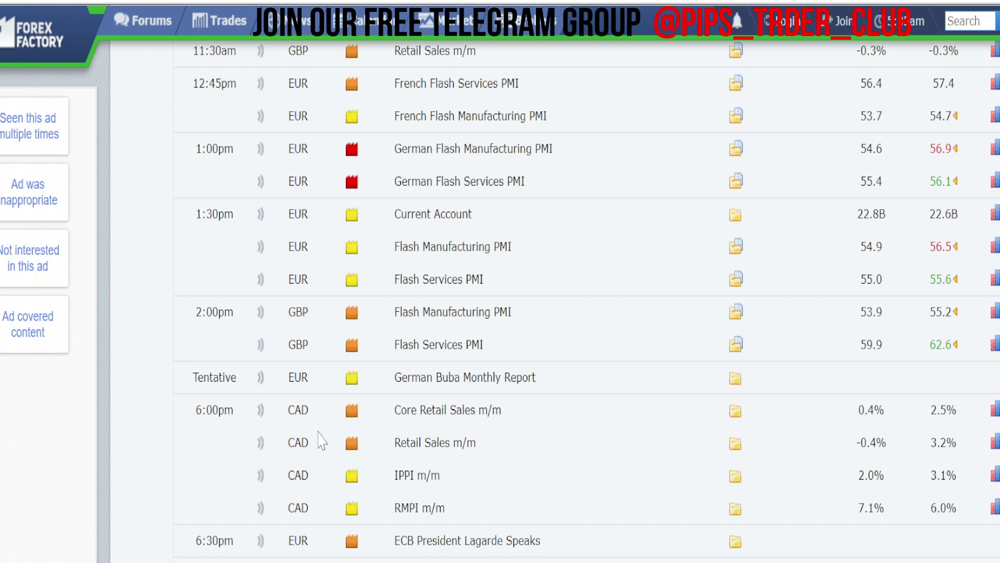
scroll(319, 441, "down", 4)
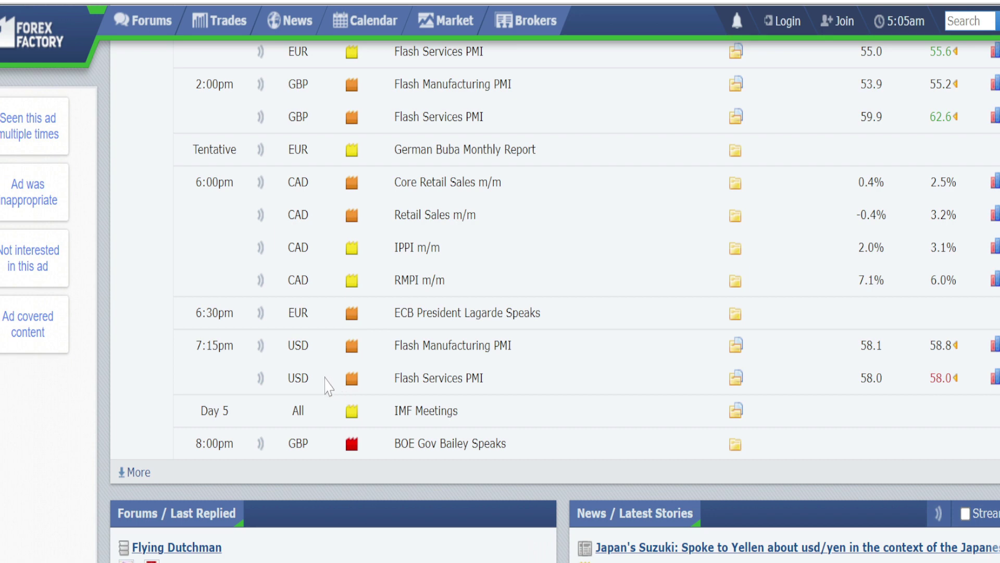
scroll(328, 387, "down", 2)
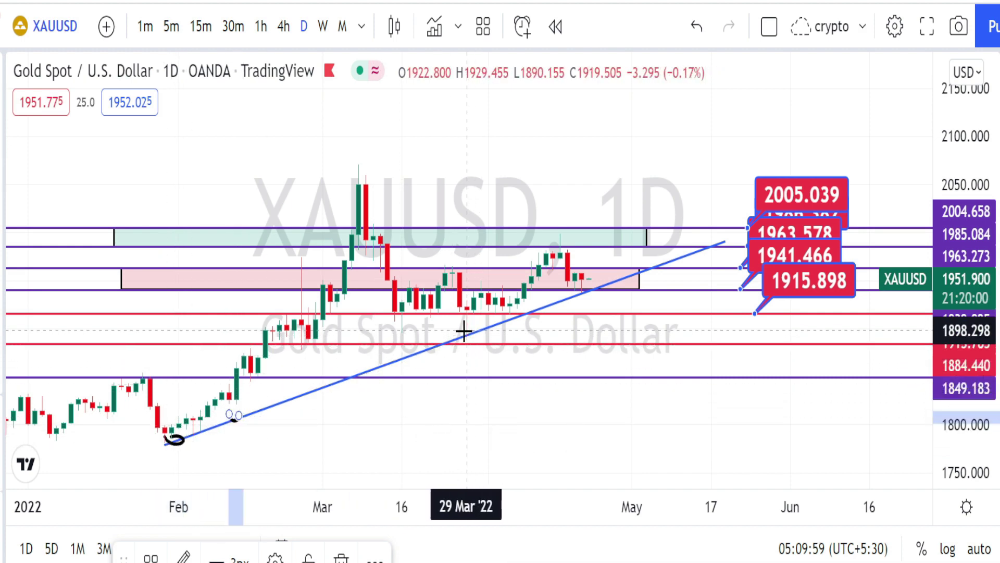
- Brush a circle at the trendline touch, a rise from the February low and a drop toward 1915
mouse_move(462, 323)
left_mouse_down()
mouse_move(476, 339)
mouse_move(454, 333)
left_mouse_up()
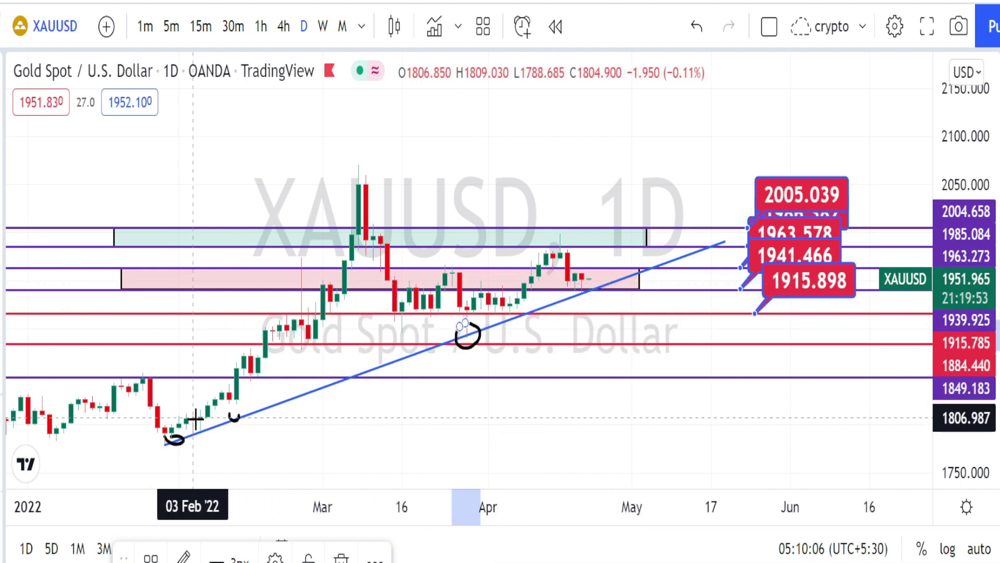
mouse_move(197, 417)
left_mouse_down()
mouse_move(346, 173)
mouse_move(435, 319)
mouse_move(464, 335)
mouse_move(481, 256)
mouse_move(509, 294)
mouse_move(532, 271)
mouse_move(577, 292)
mouse_move(596, 229)
left_mouse_up()
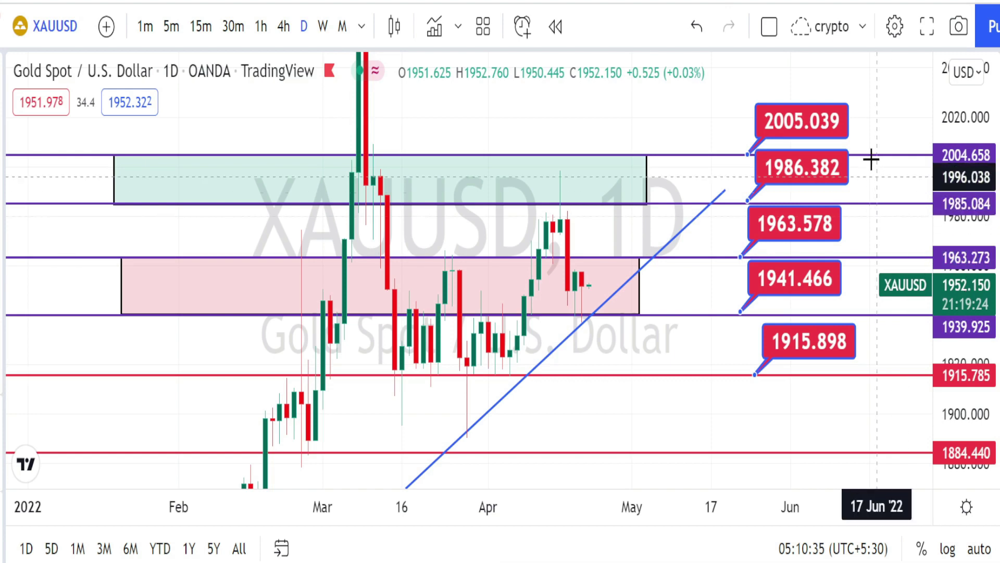
mouse_move(864, 123)
left_mouse_down()
mouse_move(884, 252)
mouse_move(884, 353)
mouse_move(898, 359)
left_mouse_up()
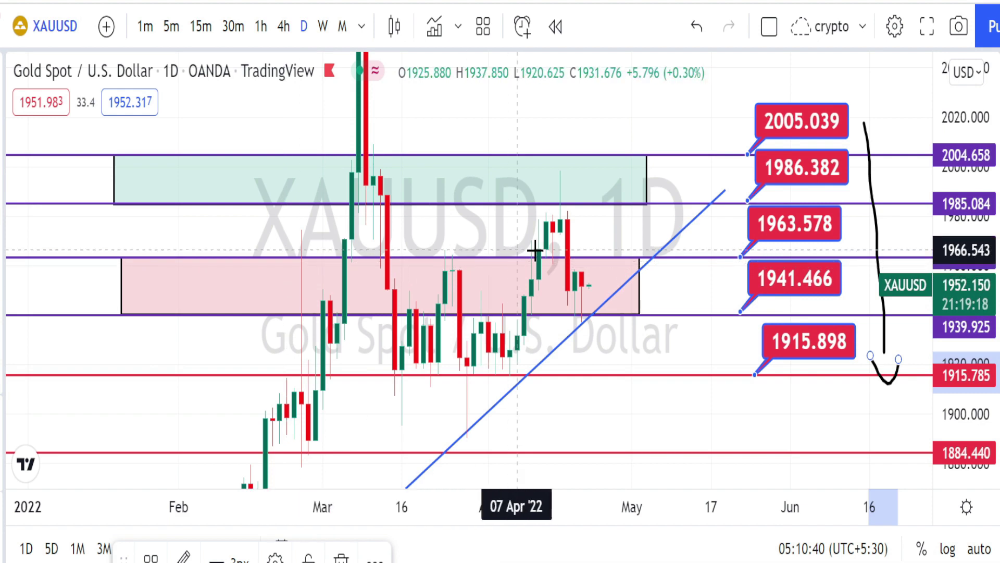
- Circle the 1963.578 and 1941.466 labels and trace the early-April drop, dip and rally
mouse_move(773, 246)
left_mouse_down()
mouse_move(740, 219)
mouse_move(797, 200)
mouse_move(805, 240)
mouse_move(783, 248)
left_mouse_up()
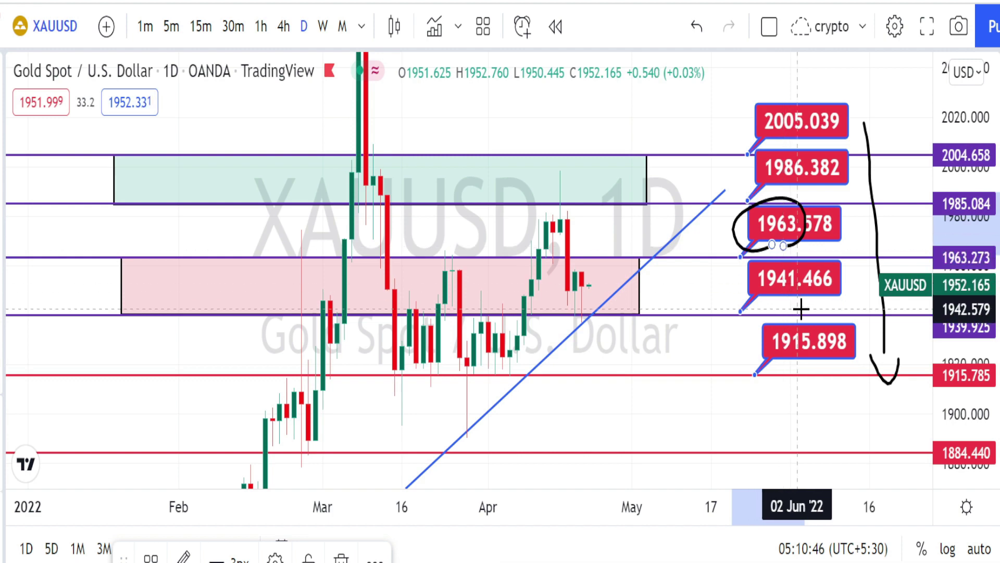
mouse_move(801, 309)
left_mouse_down()
mouse_move(752, 315)
mouse_move(759, 259)
mouse_move(802, 268)
mouse_move(805, 308)
left_mouse_up()
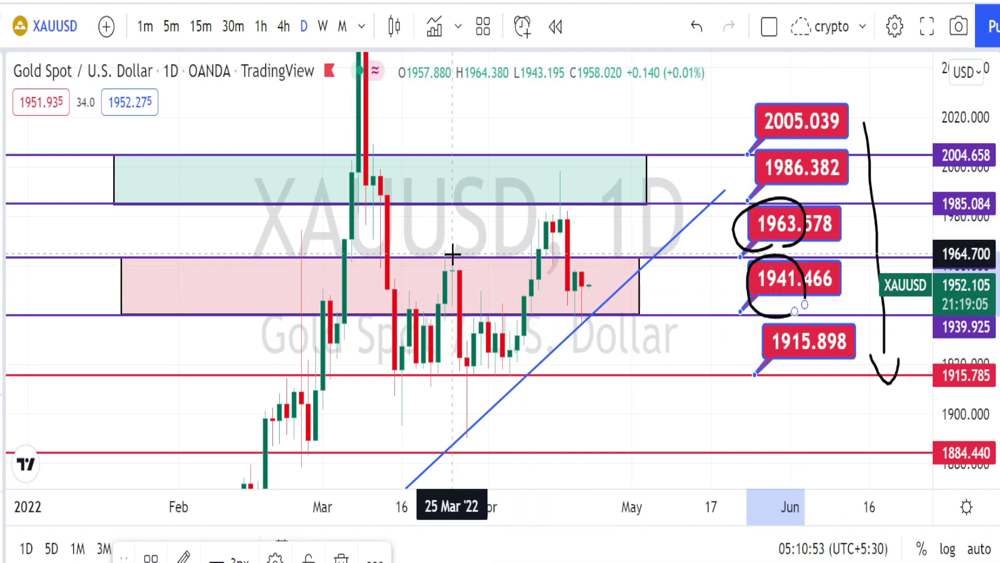
mouse_move(453, 254)
left_mouse_down()
mouse_move(474, 435)
mouse_move(495, 315)
left_mouse_up()
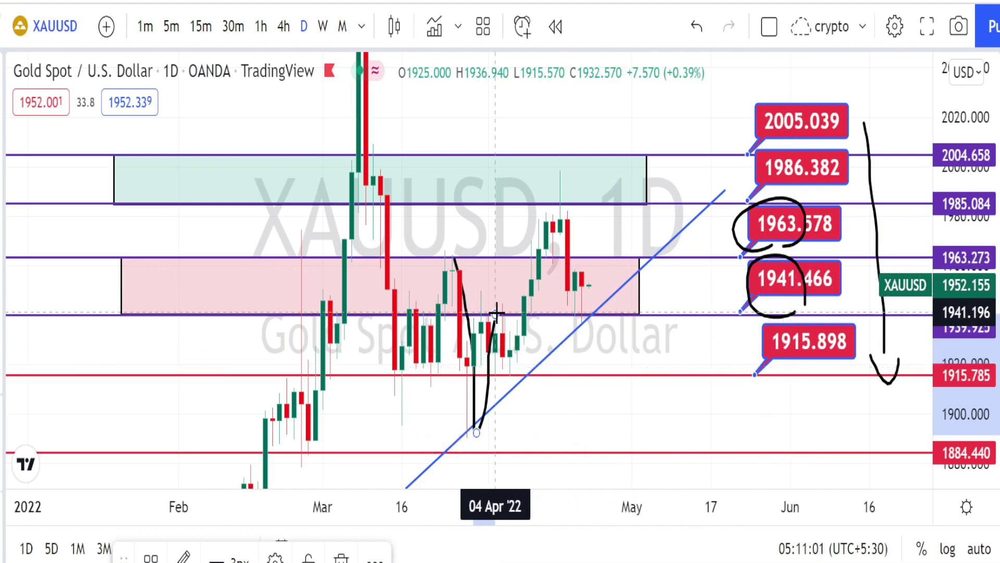
left_click_drag(496, 315, 511, 373)
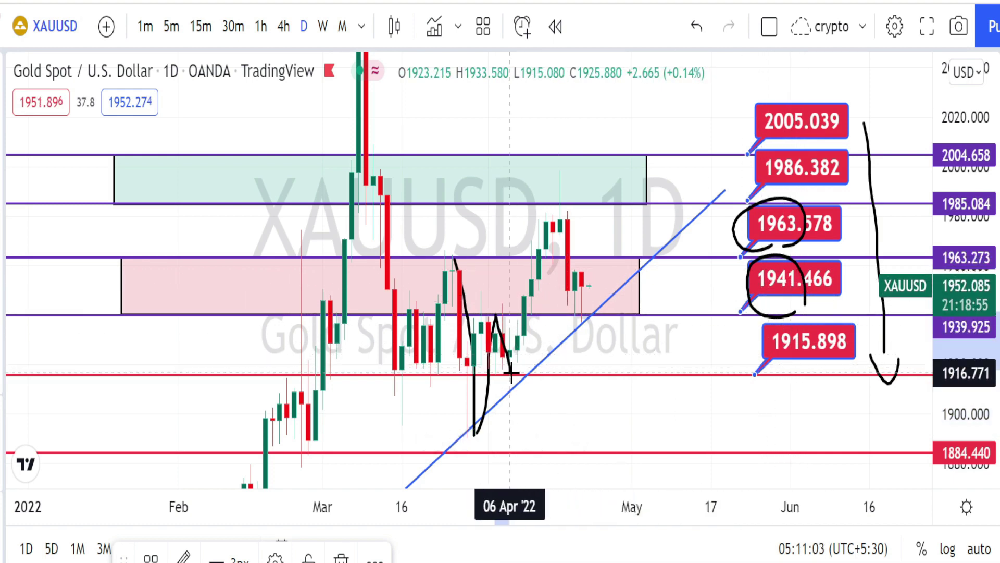
mouse_move(511, 372)
left_mouse_down()
mouse_move(562, 178)
mouse_move(587, 312)
left_mouse_up()
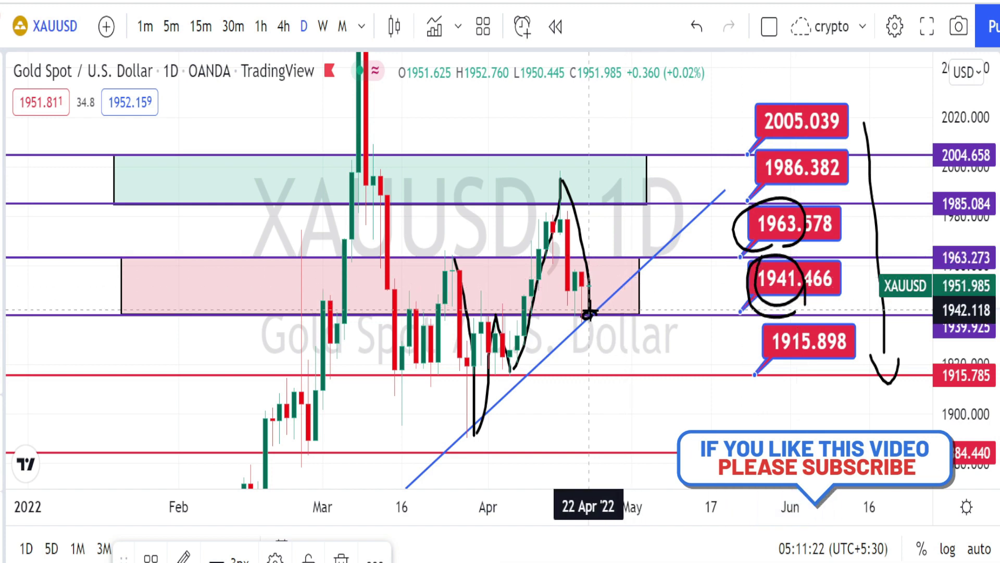
- Project a bounce off the trendline toward 1984 and circle the 1986.382 and 2005.039 labels
left_click_drag(589, 312, 615, 207)
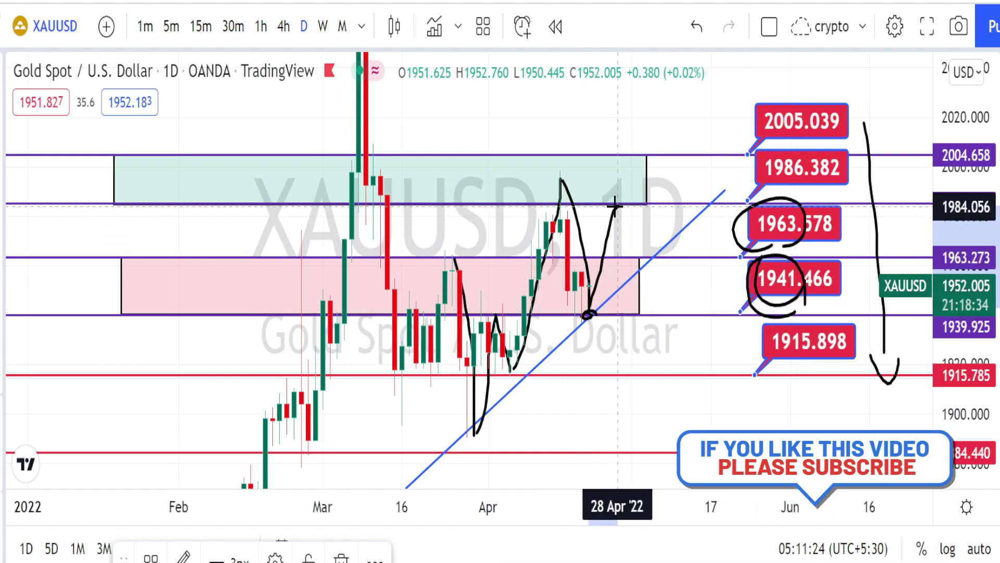
mouse_move(784, 184)
left_mouse_down()
mouse_move(761, 156)
mouse_move(800, 141)
mouse_move(827, 173)
mouse_move(805, 194)
left_mouse_up()
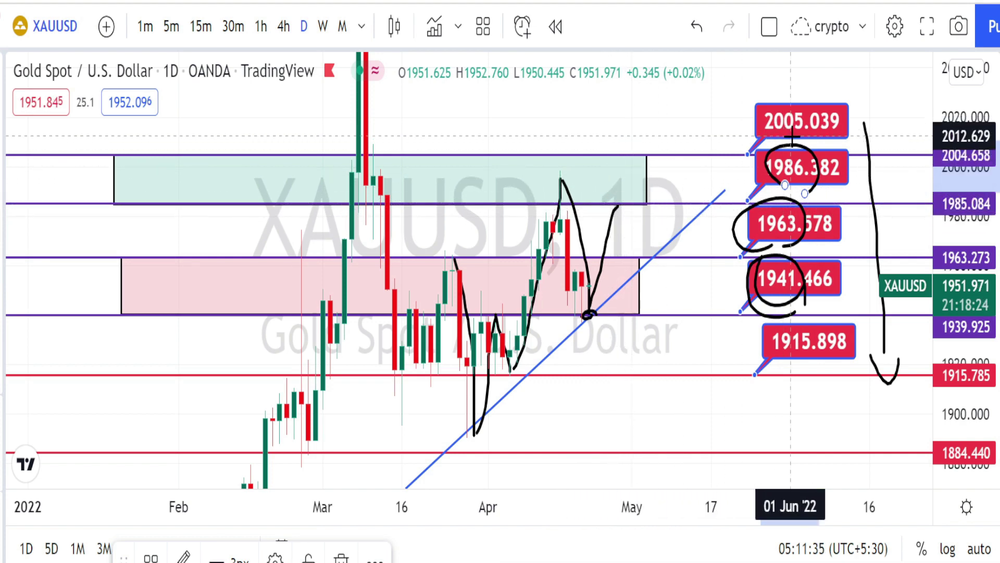
mouse_move(791, 137)
left_mouse_down()
mouse_move(753, 127)
mouse_move(784, 90)
mouse_move(812, 134)
mouse_move(808, 149)
mouse_move(797, 146)
left_mouse_up()
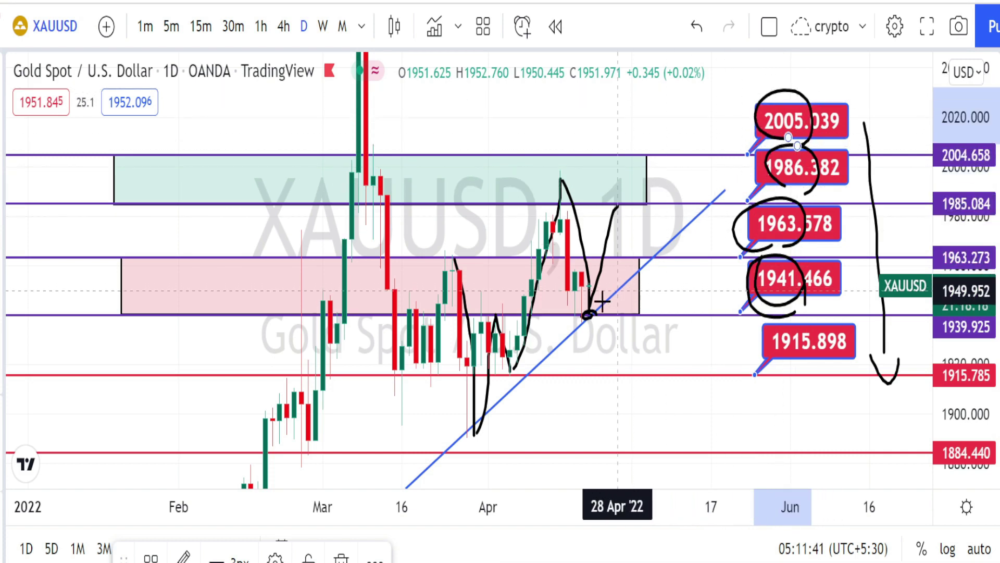
- Undo the label circles and try looping strokes across the April candles between 1939.925 and 1963.273
key("ctrl+z")
key("ctrl+z")
key("ctrl+z")
key("ctrl+z")
key("ctrl+z")
key("ctrl+z")
key("ctrl+z")
key("ctrl+z")
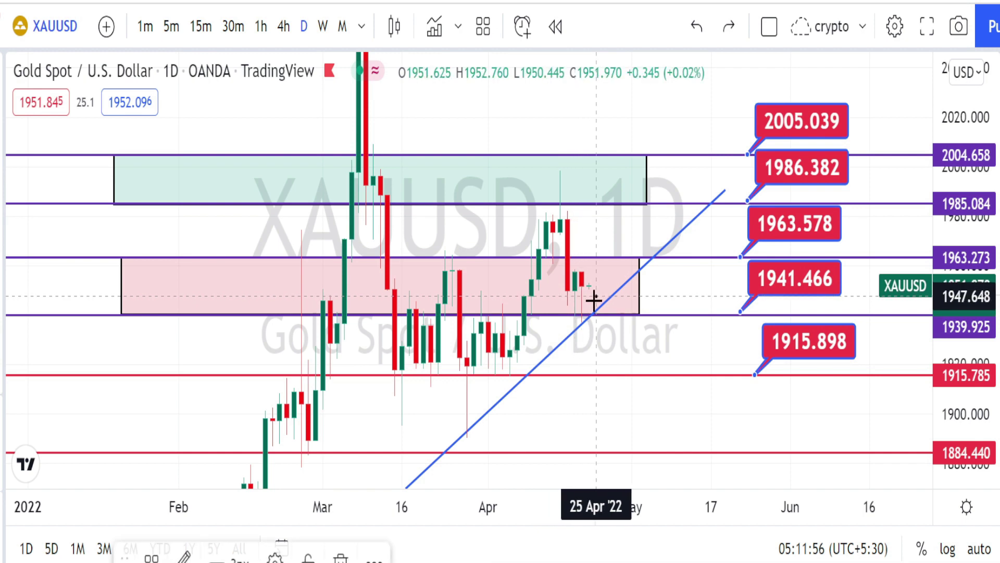
mouse_move(595, 296)
left_mouse_down()
mouse_move(572, 276)
mouse_move(598, 257)
mouse_move(599, 298)
left_mouse_up()
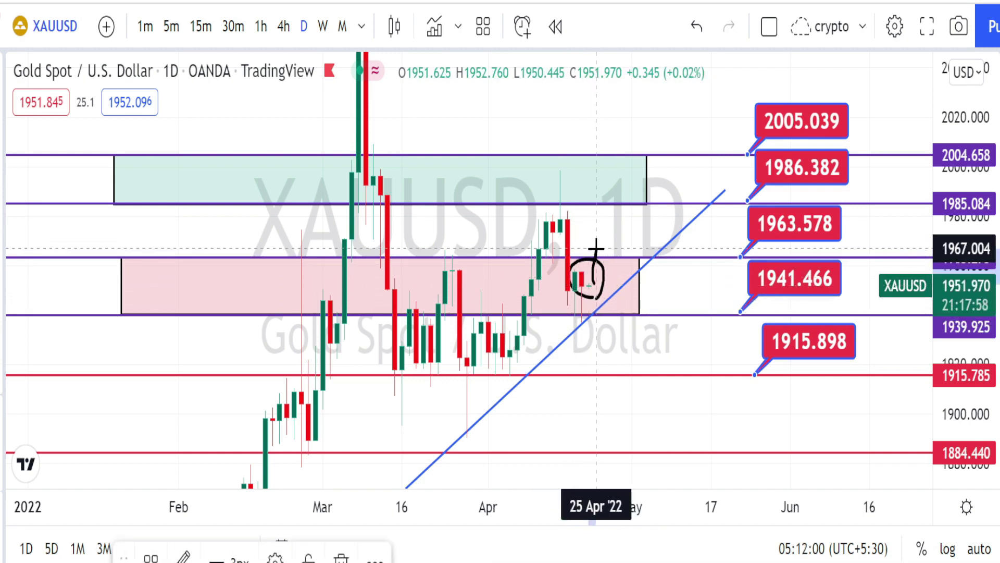
left_click_drag(599, 252, 600, 296)
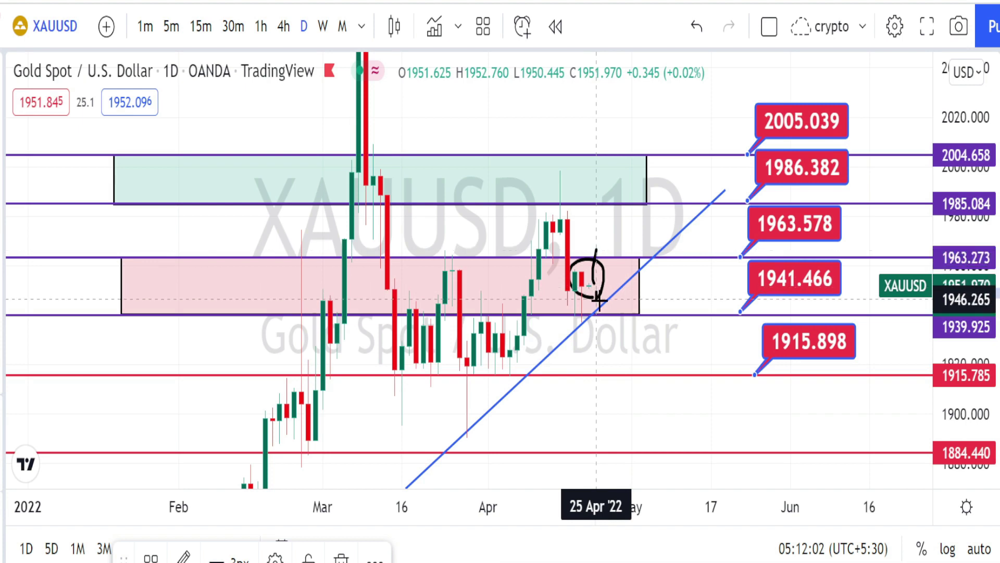
key("ctrl+z")
key("ctrl+z")
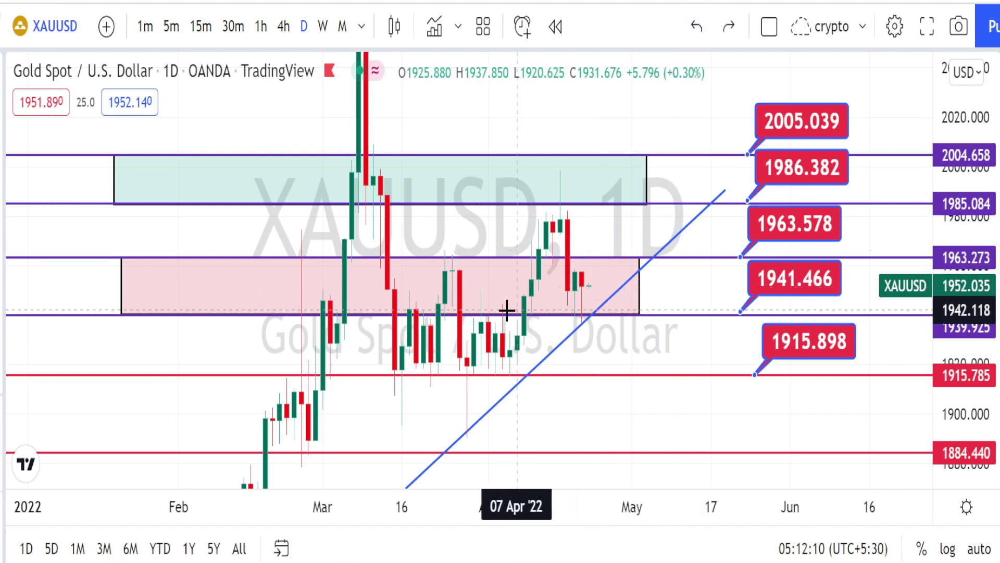
mouse_move(467, 288)
left_mouse_down()
mouse_move(486, 256)
mouse_move(517, 302)
mouse_move(496, 298)
mouse_move(524, 268)
mouse_move(549, 315)
mouse_move(539, 309)
mouse_move(567, 262)
mouse_move(577, 309)
mouse_move(563, 289)
mouse_move(582, 264)
mouse_move(589, 307)
mouse_move(574, 272)
mouse_move(588, 263)
mouse_move(608, 272)
mouse_move(599, 306)
mouse_move(575, 273)
mouse_move(597, 300)
mouse_move(576, 286)
mouse_move(600, 266)
left_mouse_up()
key("ctrl+z")
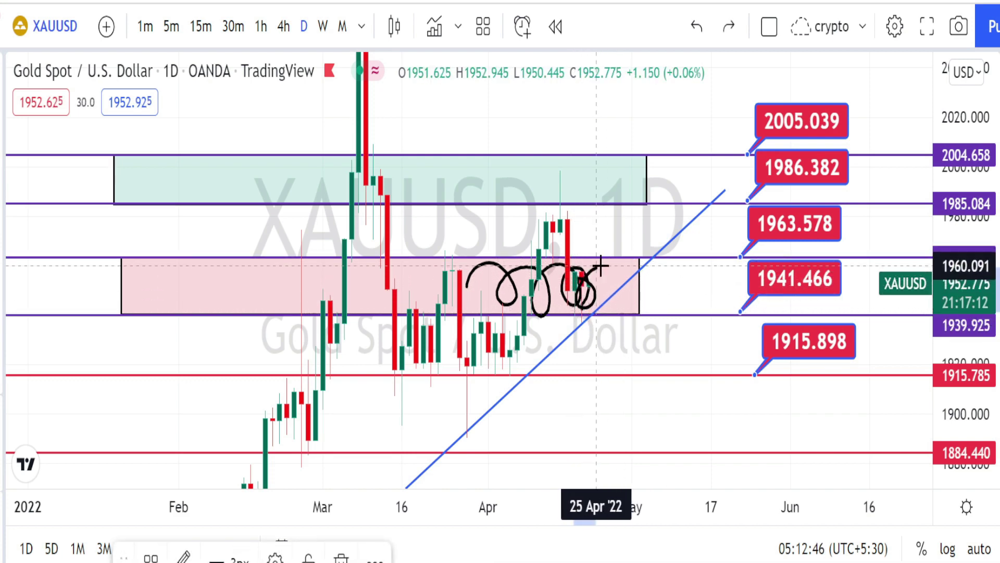
- Undo the newest loop, circle 1941.466 and 1915.898, and draw a down arrow toward 1884
key("ctrl+z")
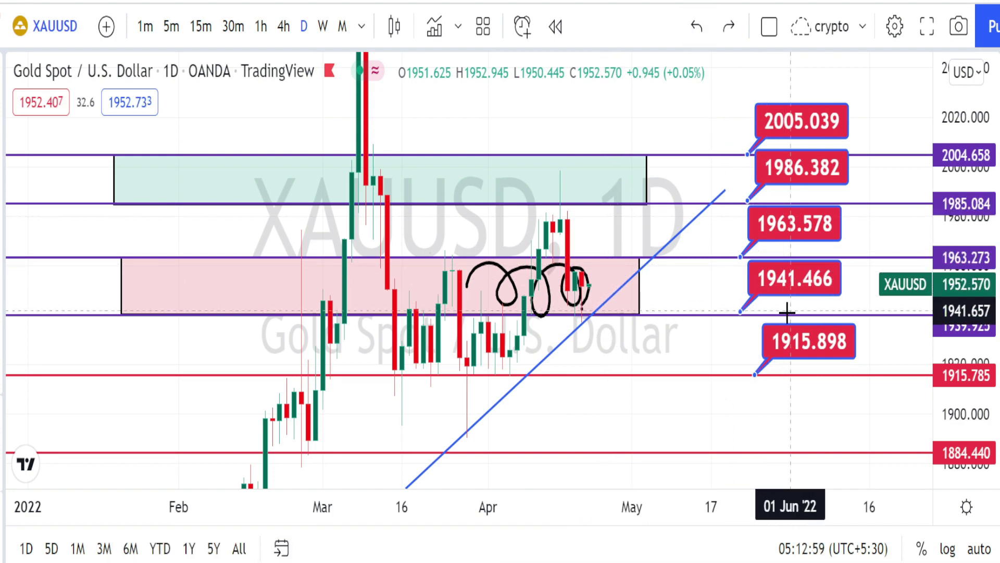
mouse_move(786, 308)
left_mouse_down()
mouse_move(735, 280)
mouse_move(762, 250)
mouse_move(787, 305)
left_mouse_up()
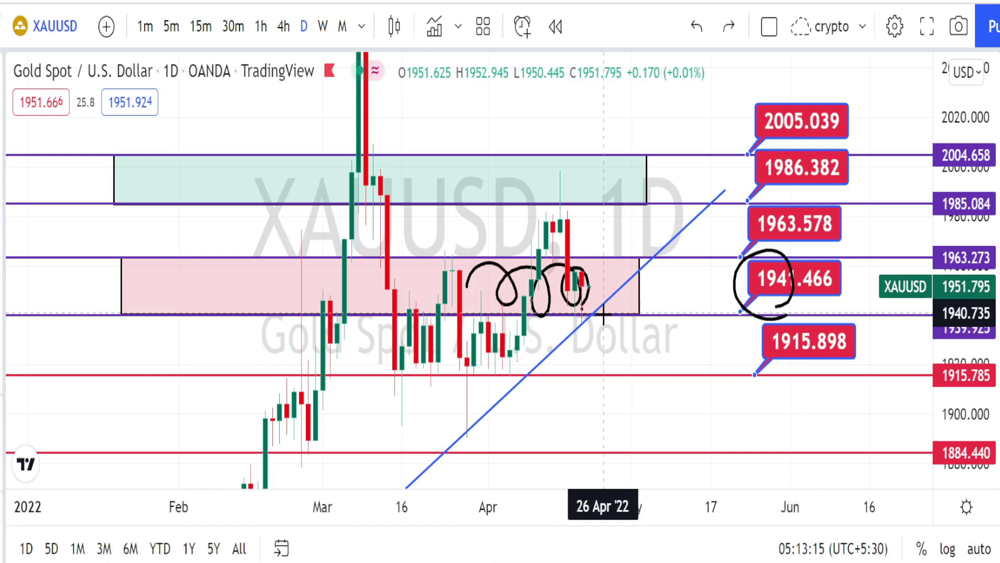
mouse_move(605, 315)
left_mouse_down()
mouse_move(617, 388)
mouse_move(630, 368)
left_mouse_up()
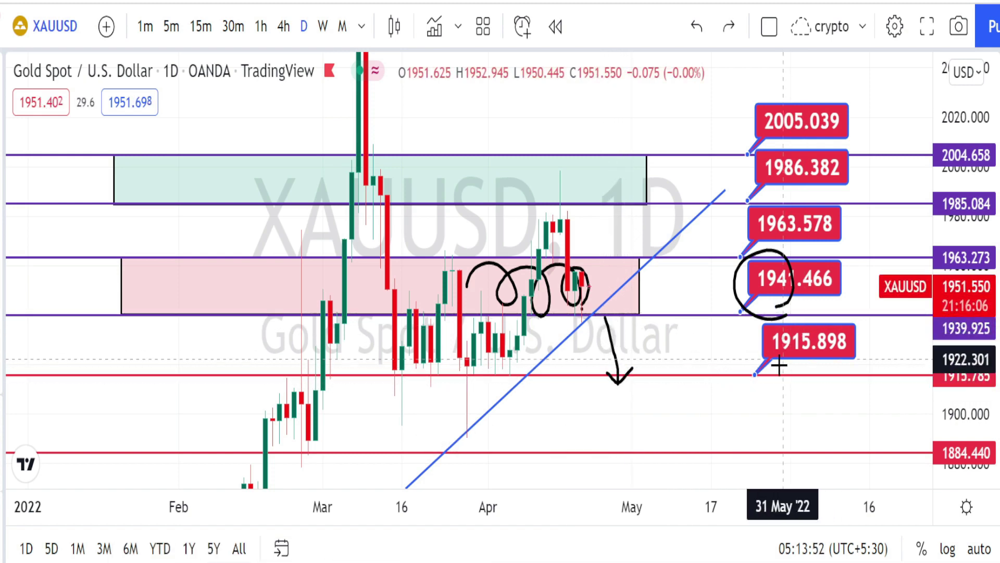
mouse_move(783, 367)
left_mouse_down()
mouse_move(766, 336)
mouse_move(795, 310)
mouse_move(814, 318)
mouse_move(819, 354)
mouse_move(788, 371)
left_mouse_up()
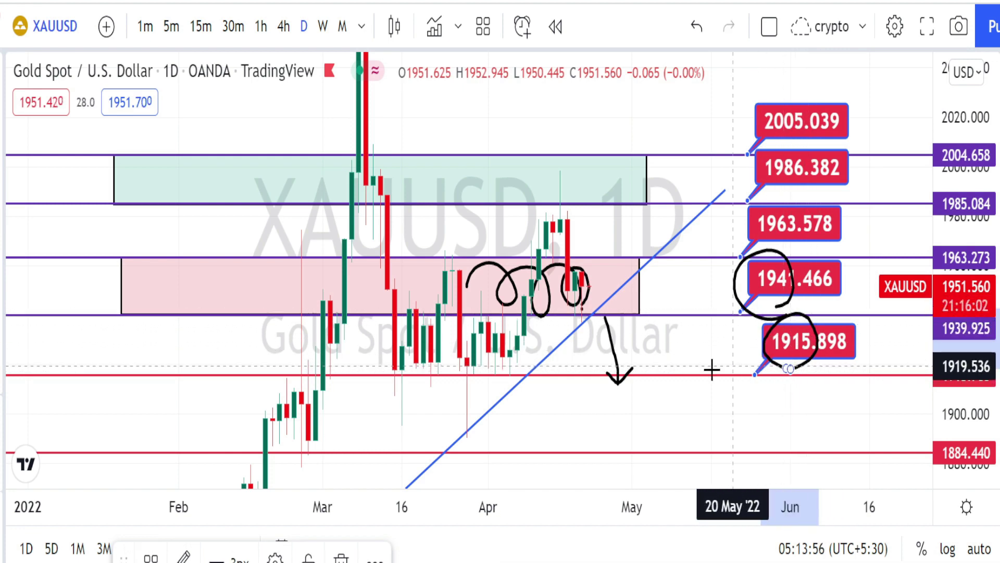
mouse_move(625, 377)
left_mouse_down()
mouse_move(626, 413)
mouse_move(646, 470)
mouse_move(655, 444)
left_mouse_up()
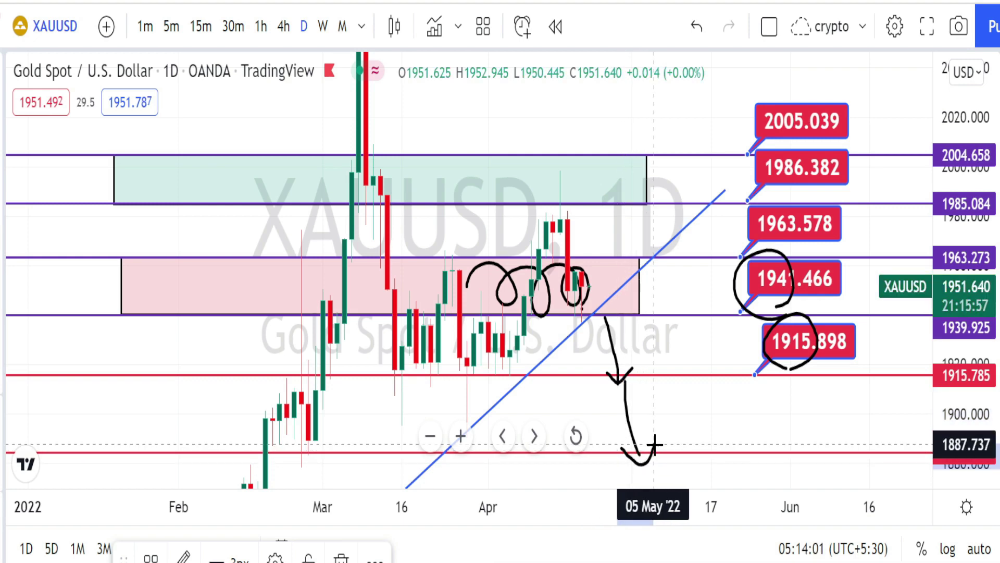
- Undo the last stroke, then circle the trendline candles and mark a small hook at the April lows
key("ctrl+z")
key("ctrl+z")
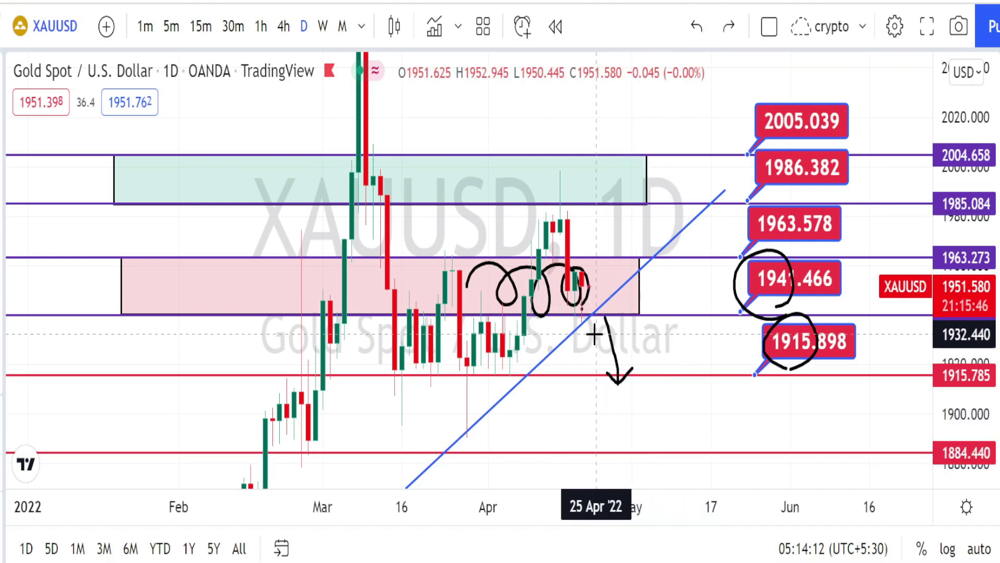
mouse_move(477, 371)
left_mouse_down()
mouse_move(461, 354)
mouse_move(508, 360)
left_mouse_up()
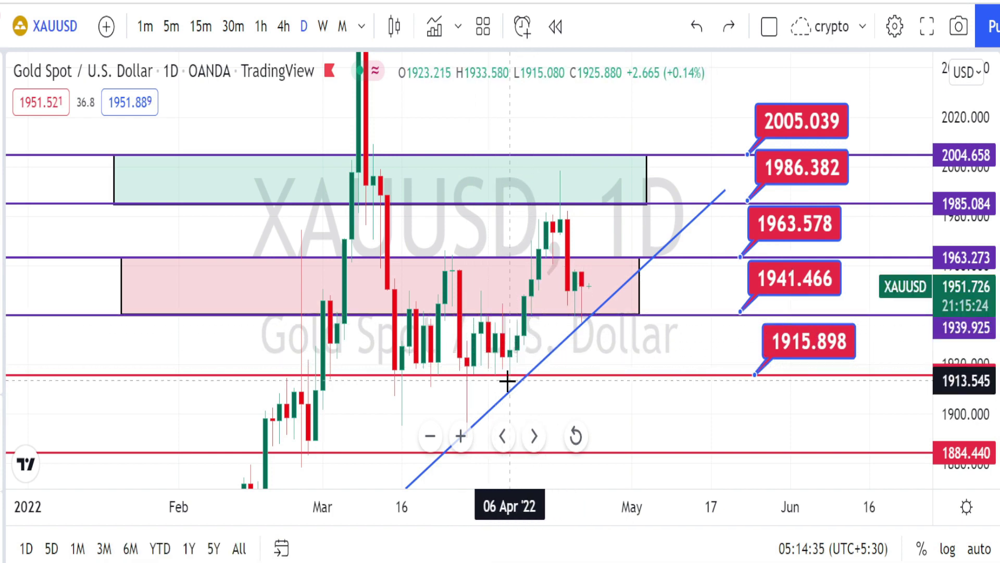
left_click_drag(503, 367, 513, 381)
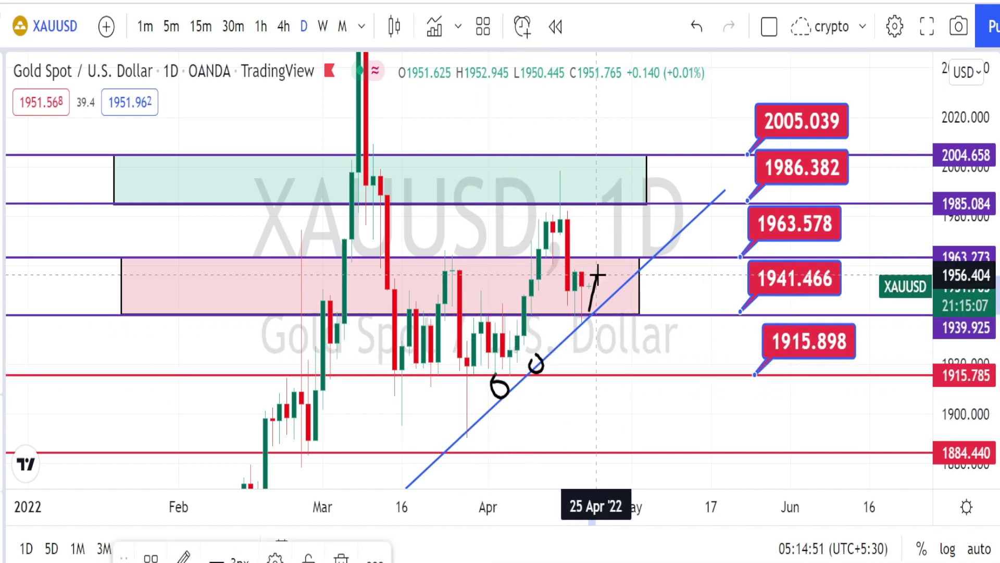
- Turn the slash into a hook and sketch a dip from the latest candles toward the trendline
mouse_move(598, 274)
left_mouse_down()
mouse_move(589, 271)
mouse_move(603, 280)
mouse_move(606, 332)
left_mouse_up()
mouse_move(592, 334)
left_mouse_down()
mouse_move(611, 352)
mouse_move(620, 328)
mouse_move(610, 312)
mouse_move(614, 359)
mouse_move(625, 336)
left_mouse_up()
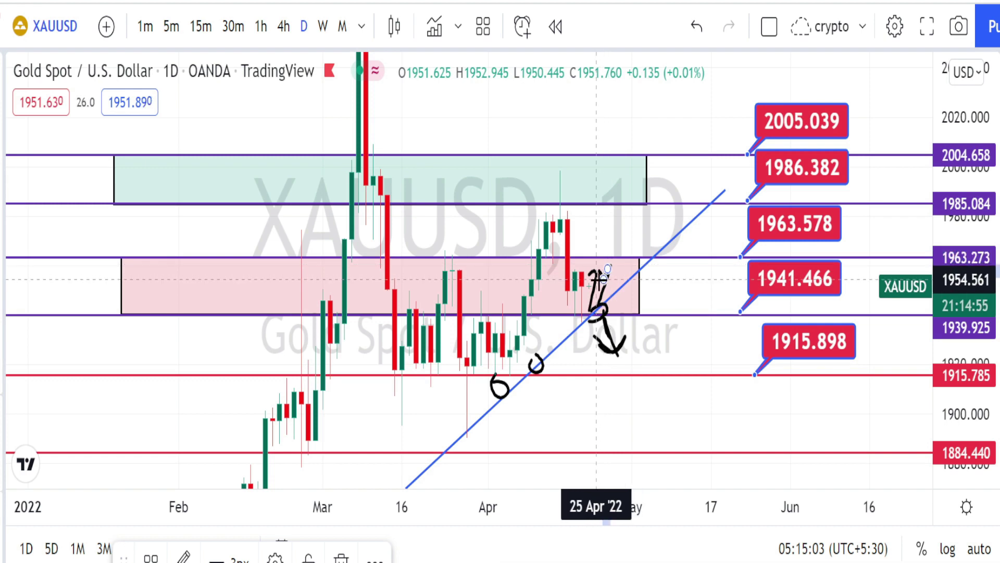
left_click_drag(605, 268, 617, 282)
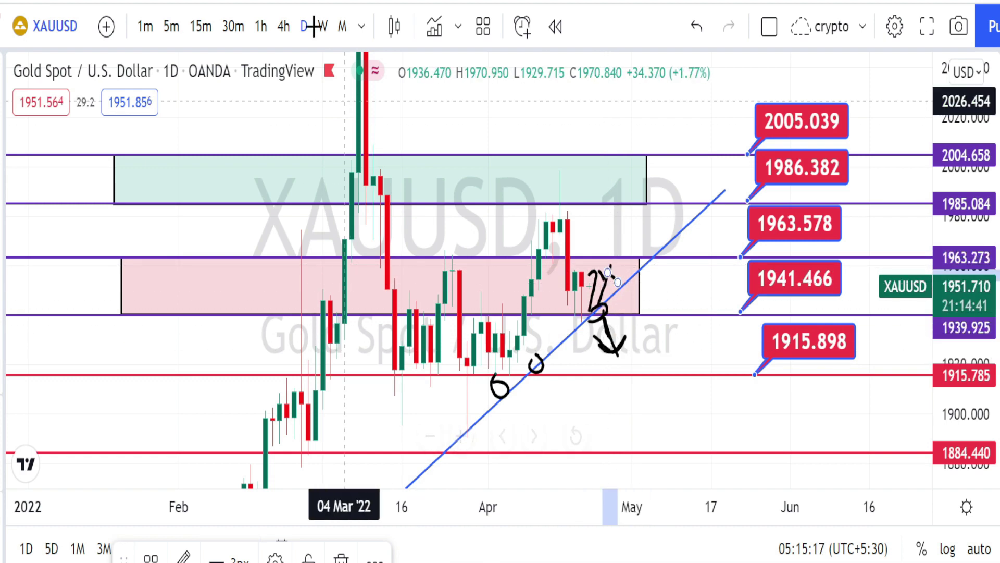
- Switch to 1-hour, circle the swing high, trace the drop along the trendline and circle 1940.438
type("1h")
key("Return")
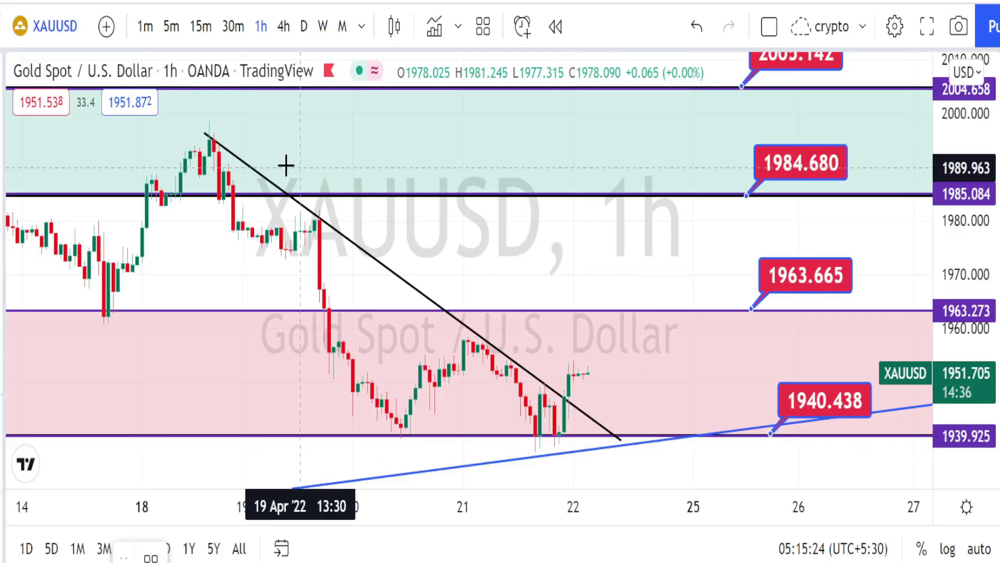
left_click(212, 135)
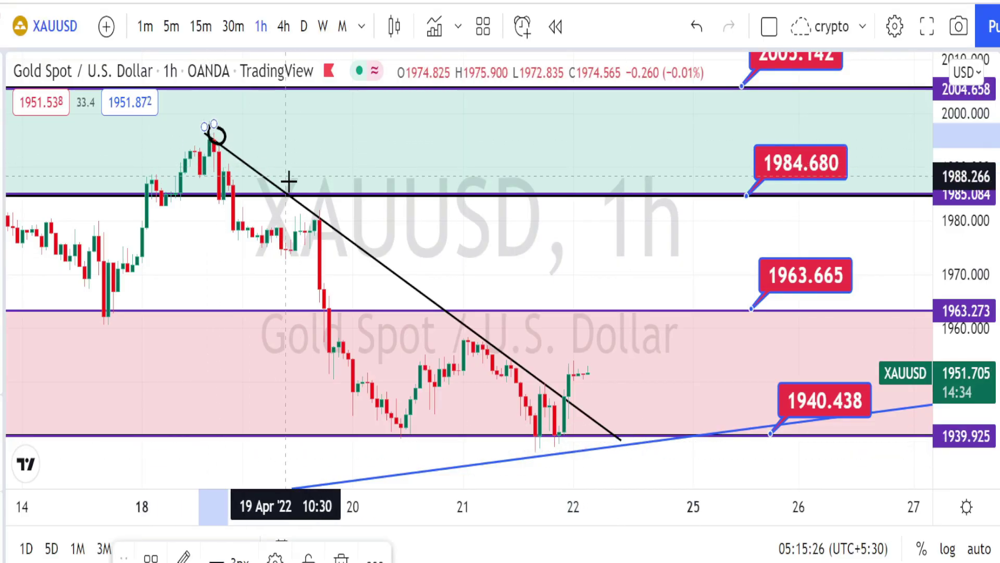
mouse_move(301, 199)
left_mouse_down()
mouse_move(308, 237)
mouse_move(315, 210)
left_mouse_up()
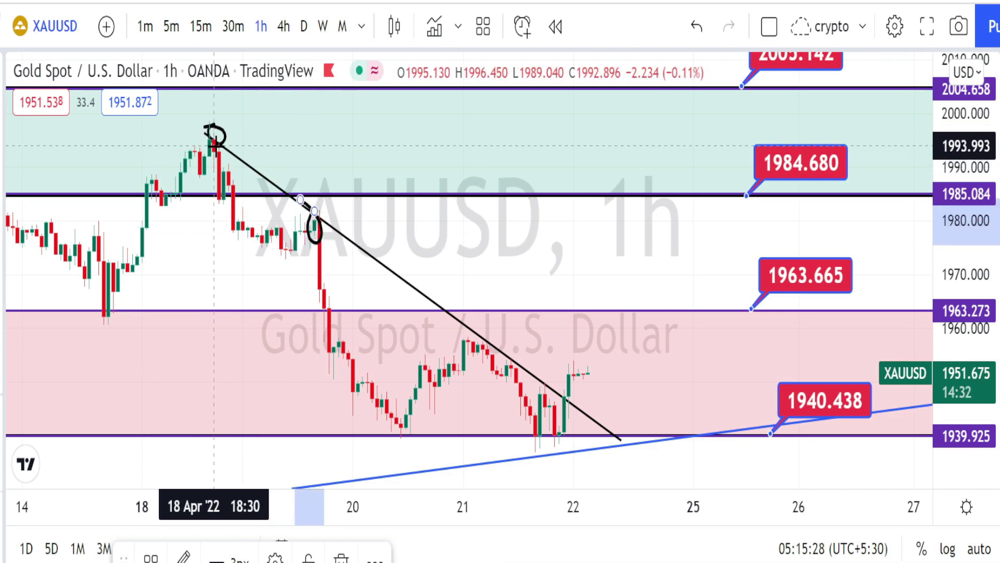
mouse_move(214, 146)
left_mouse_down()
mouse_move(255, 254)
mouse_move(315, 213)
mouse_move(357, 419)
mouse_move(468, 336)
mouse_move(506, 415)
mouse_move(543, 429)
mouse_move(550, 406)
left_mouse_up()
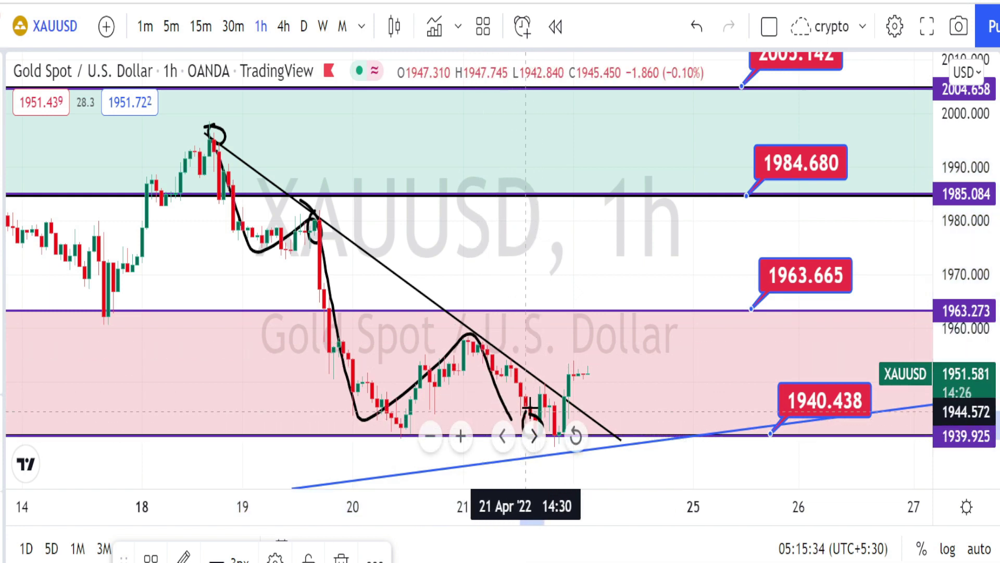
mouse_move(818, 438)
left_mouse_down()
mouse_move(771, 397)
mouse_move(827, 376)
mouse_move(806, 443)
left_mouse_up()
- Zoom out, circle the earlier support lows, sketch an upward projection and circle 1963.665, then undo it
left_click(431, 437)
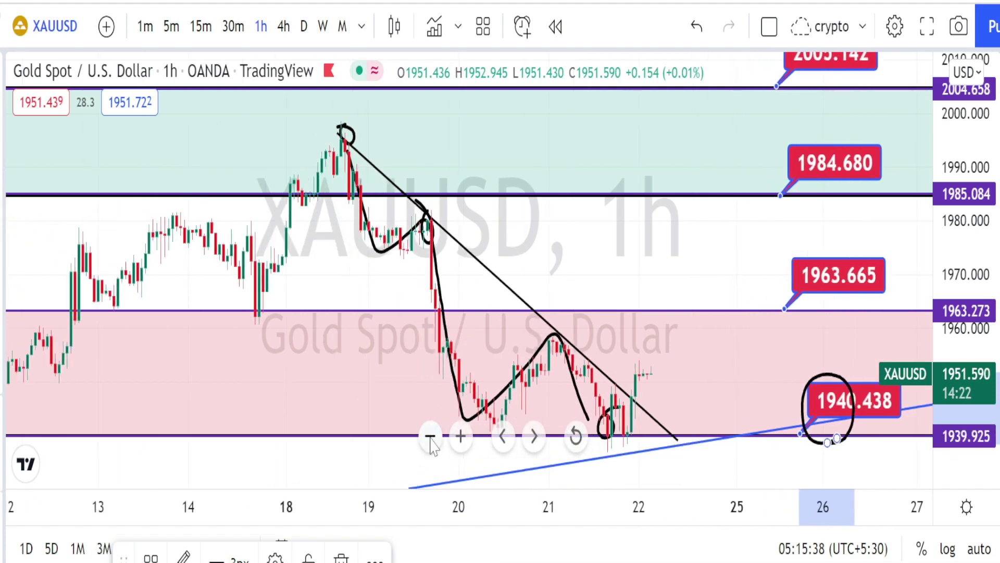
left_click(431, 437)
left_click(431, 436)
mouse_move(281, 411)
left_mouse_down()
mouse_move(281, 420)
mouse_move(316, 427)
left_mouse_up()
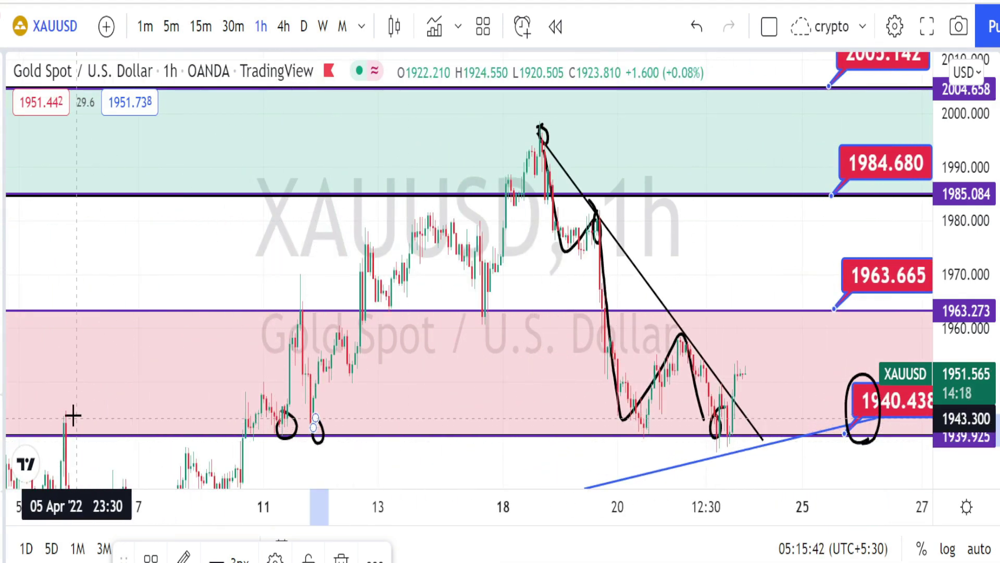
mouse_move(69, 411)
left_mouse_down()
mouse_move(60, 446)
mouse_move(78, 406)
left_mouse_up()
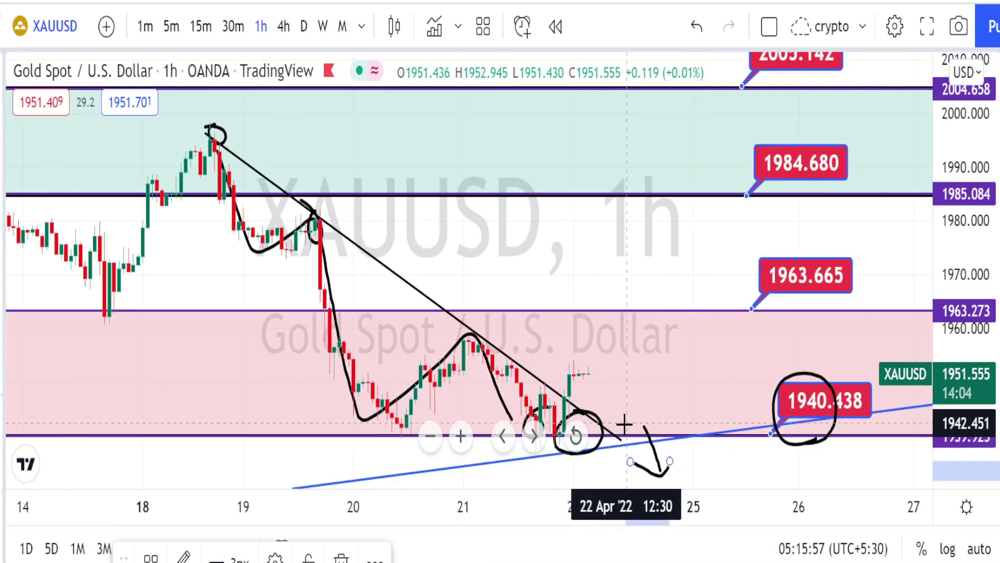
mouse_move(578, 436)
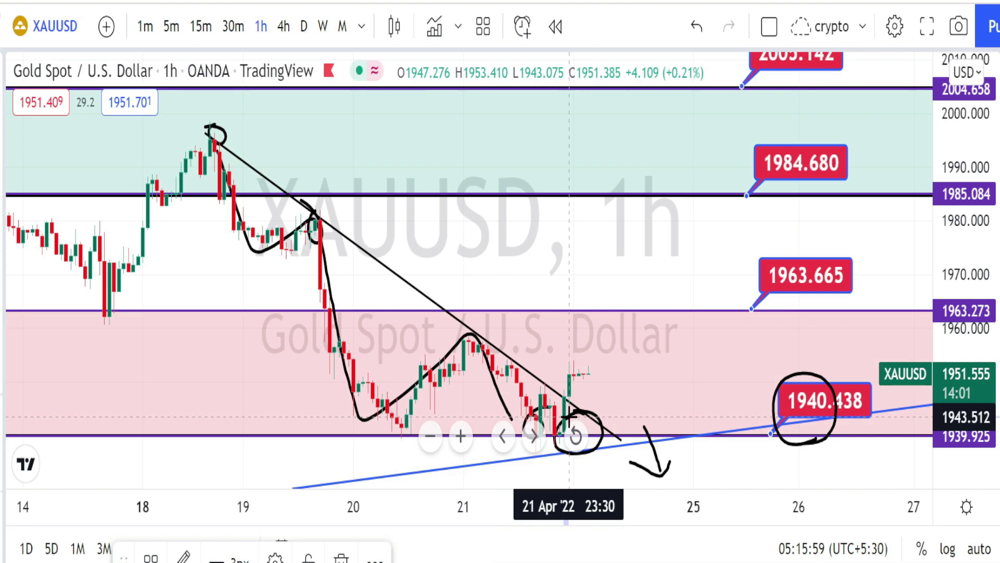
mouse_move(569, 417)
left_mouse_down()
mouse_move(640, 311)
mouse_move(647, 346)
left_mouse_up()
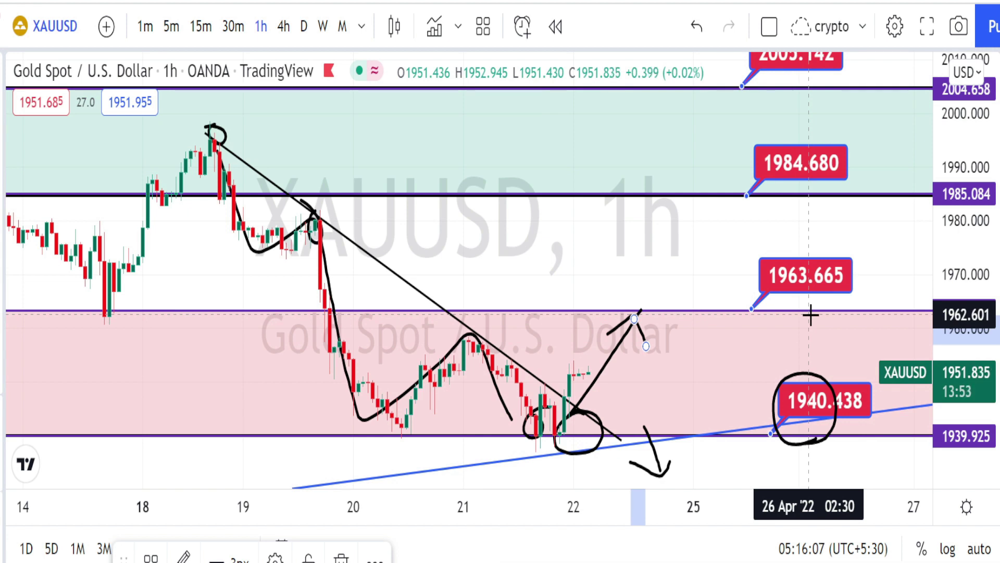
mouse_move(749, 305)
left_mouse_down()
mouse_move(766, 233)
mouse_move(808, 277)
mouse_move(806, 317)
left_mouse_up()
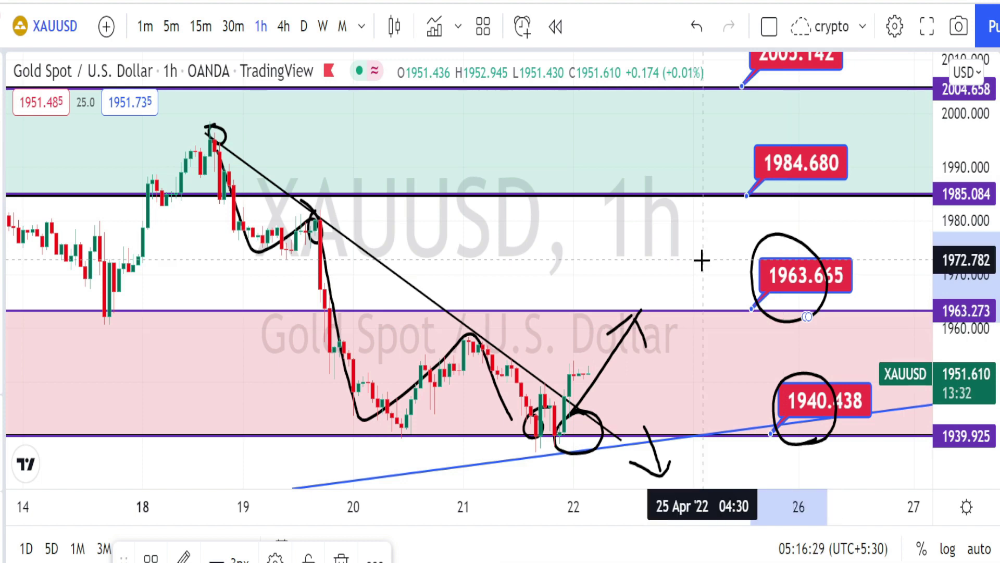
left_click(701, 31)
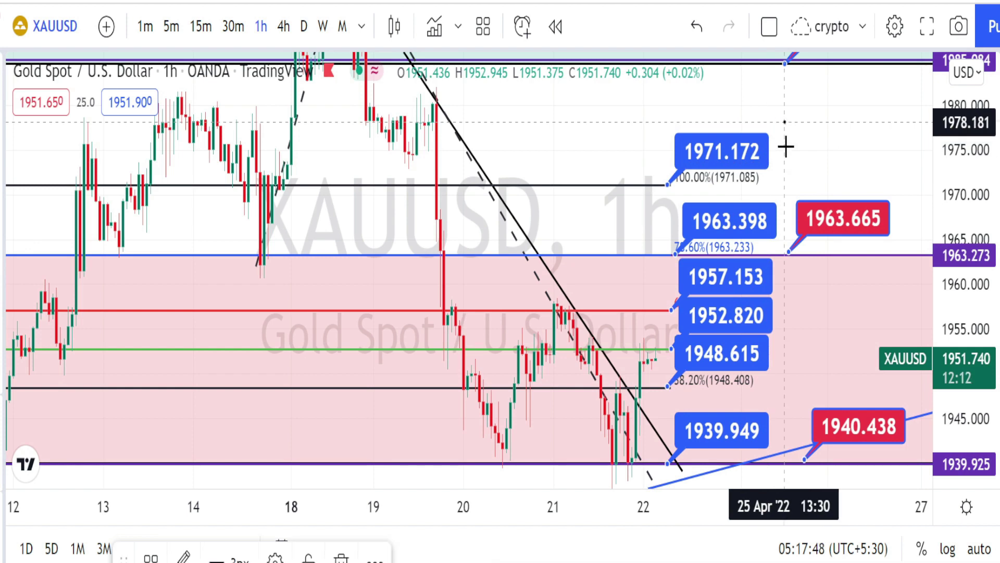
- Sketch a long drop to 1940.438, mark the trendline breakout candles and a rise toward 1948.615
mouse_move(784, 129)
left_mouse_down()
mouse_move(799, 457)
mouse_move(804, 414)
left_mouse_up()
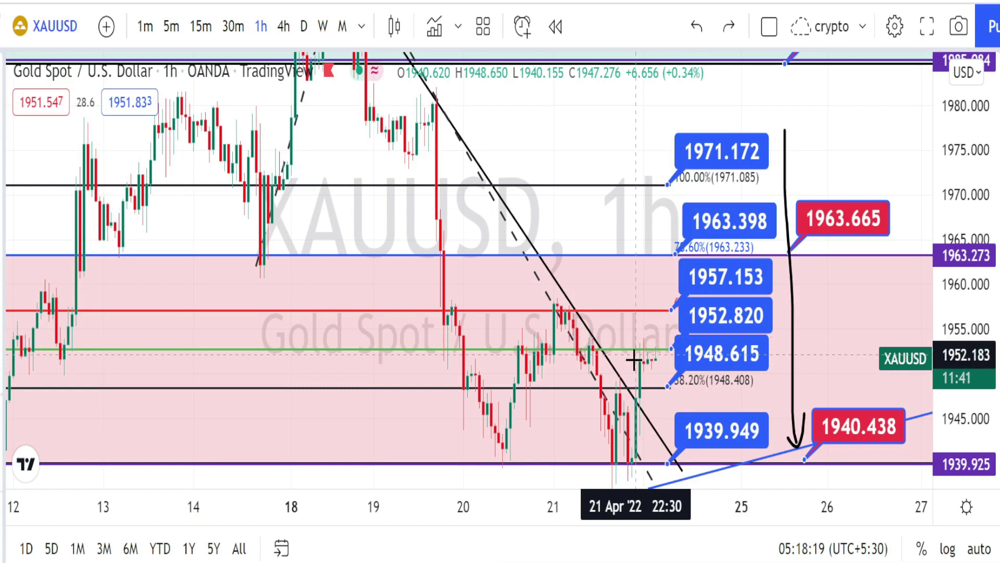
mouse_move(634, 370)
left_mouse_down()
mouse_move(646, 414)
mouse_move(631, 389)
left_mouse_up()
left_click_drag(599, 336, 589, 362)
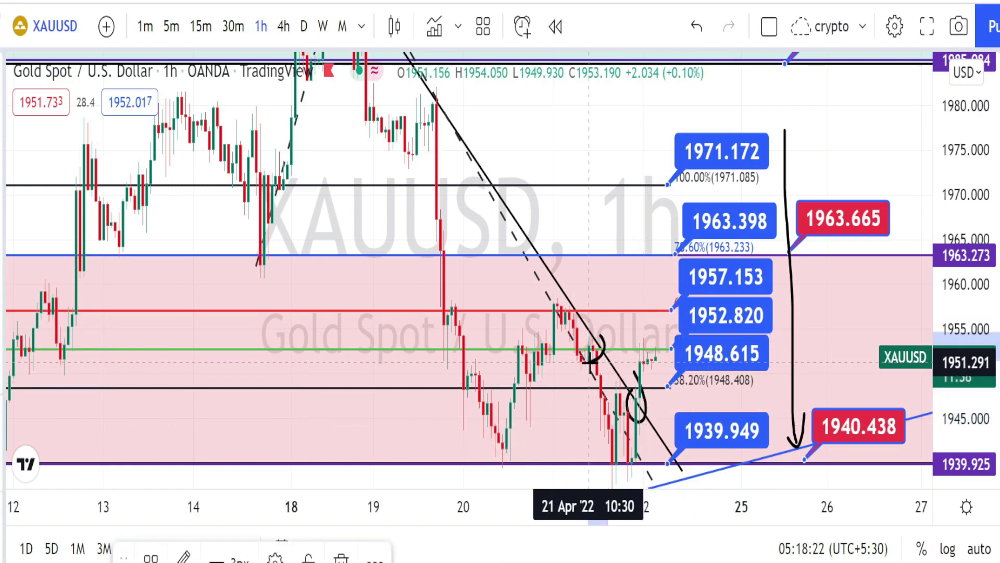
left_click_drag(637, 461, 671, 360)
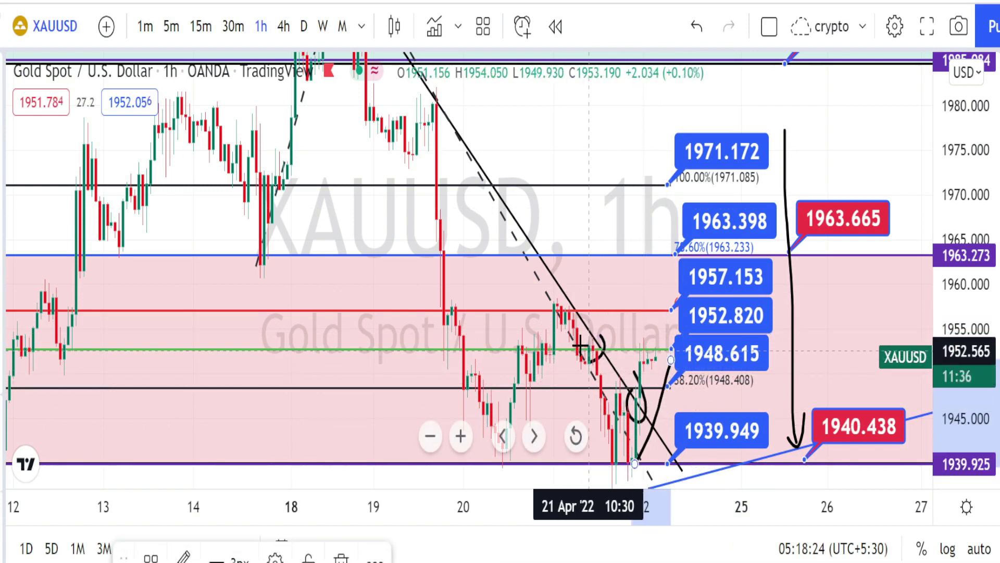
- Circle the high at 1957.153, add an up arrow past it and loop price near 1952.820
mouse_move(548, 300)
left_mouse_down()
mouse_move(567, 294)
mouse_move(560, 324)
mouse_move(553, 305)
left_mouse_up()
mouse_move(634, 311)
left_mouse_down()
mouse_move(646, 269)
mouse_move(658, 299)
left_mouse_up()
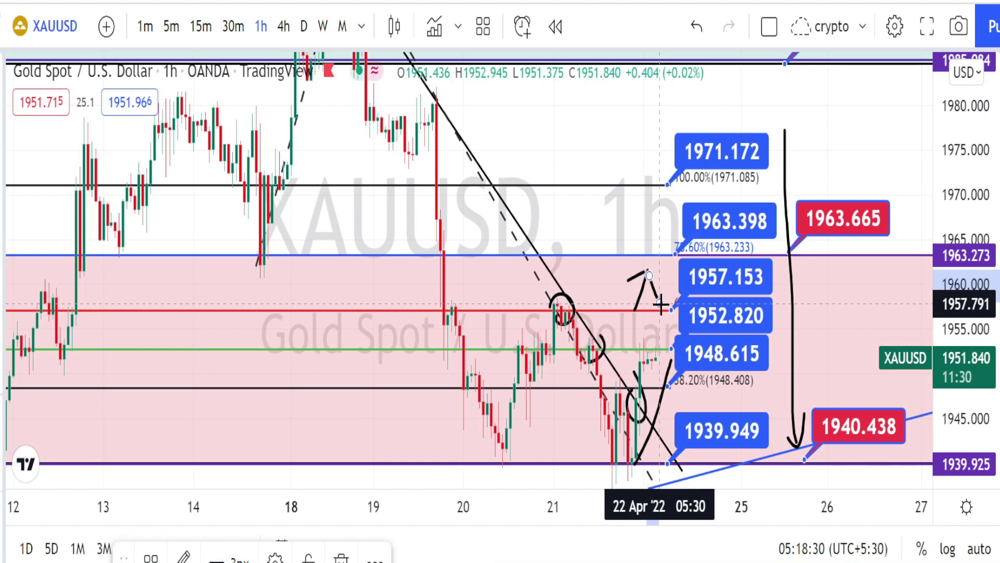
mouse_move(508, 343)
left_mouse_down()
mouse_move(514, 365)
mouse_move(514, 334)
mouse_move(543, 365)
left_mouse_up()
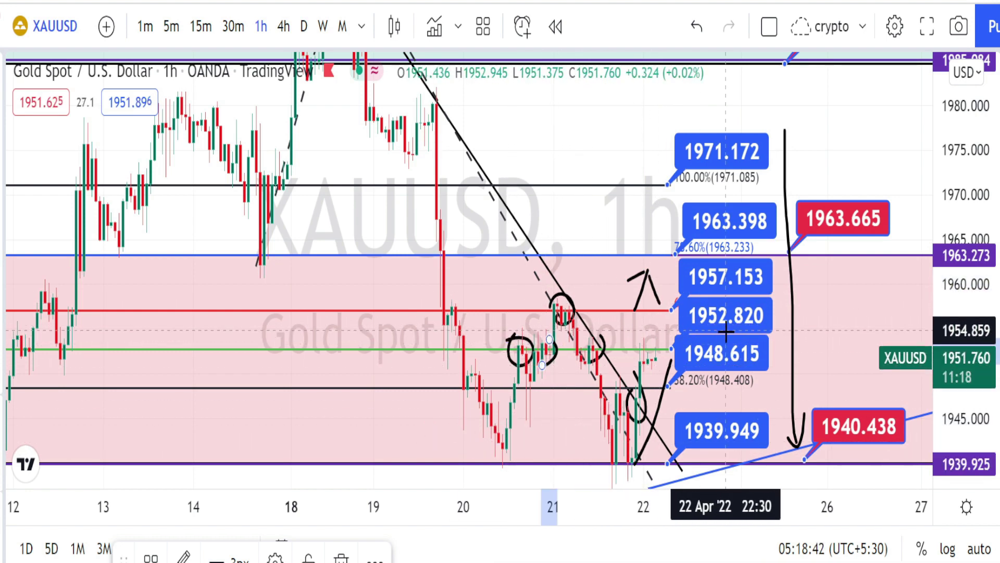
mouse_move(710, 335)
left_mouse_down()
mouse_move(685, 325)
mouse_move(732, 308)
mouse_move(719, 333)
left_mouse_up()
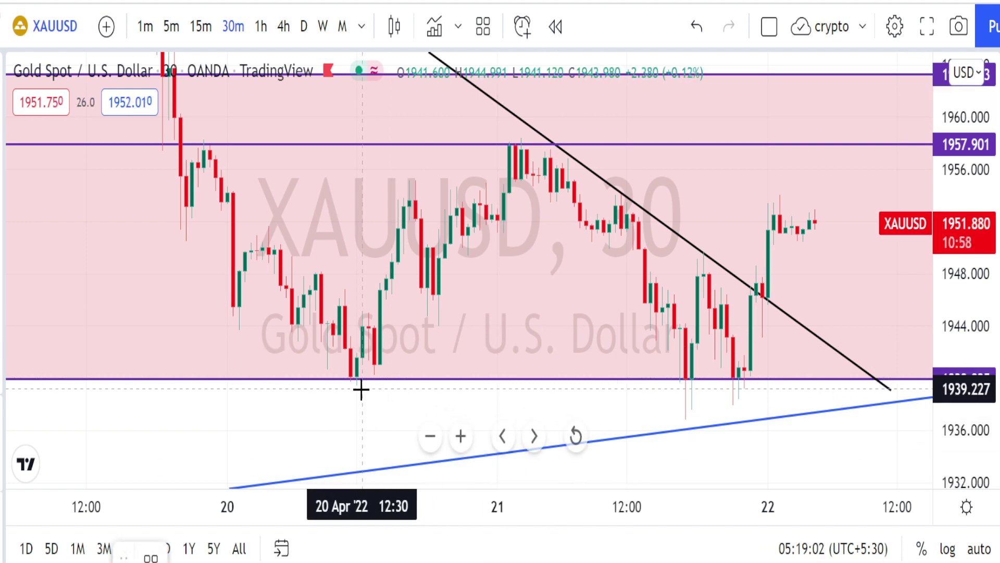
- Trace the 20–21 Apr swings, project a rise to circled 1957.901 and a pullback, then rescale to 1928–1962
mouse_move(367, 384)
left_mouse_down()
mouse_move(556, 148)
mouse_move(551, 131)
mouse_move(561, 252)
mouse_move(667, 374)
mouse_move(706, 262)
left_mouse_up()
mouse_move(716, 302)
left_mouse_down()
mouse_move(742, 384)
mouse_move(768, 229)
left_mouse_up()
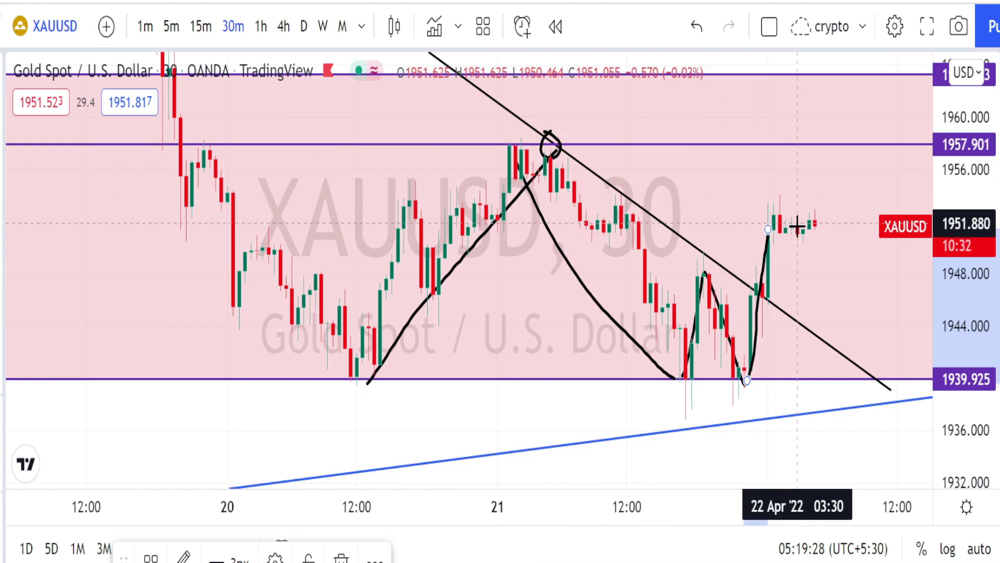
mouse_move(808, 230)
left_mouse_down()
mouse_move(826, 145)
mouse_move(815, 130)
left_mouse_up()
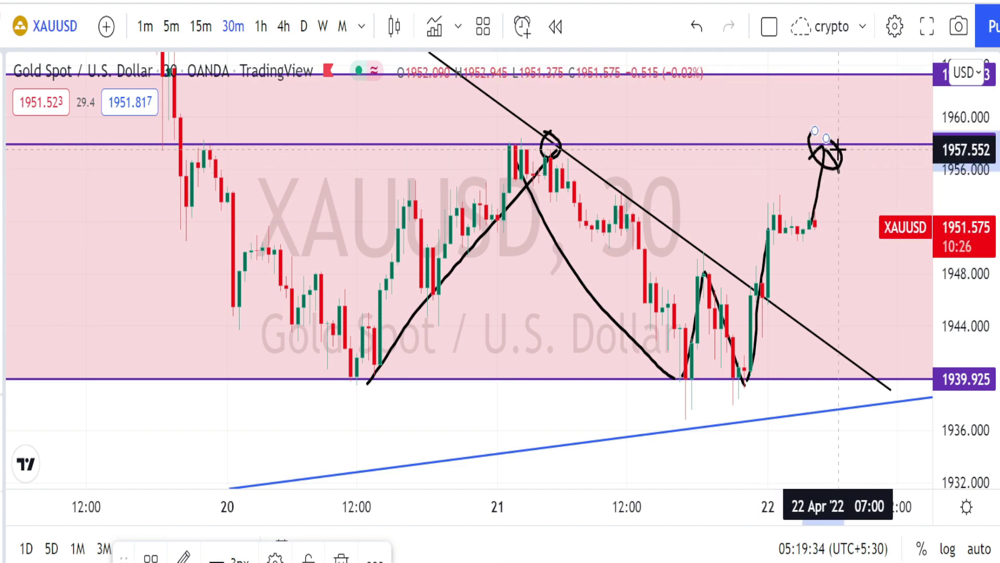
mouse_move(849, 178)
left_mouse_down()
mouse_move(879, 264)
mouse_move(886, 228)
left_mouse_up()
left_click(817, 134)
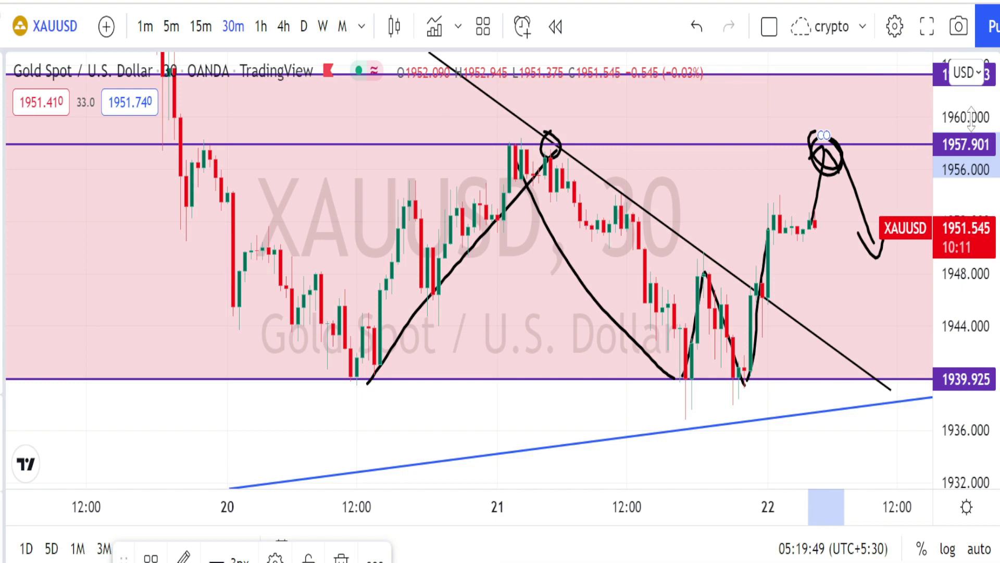
left_click_drag(970, 117, 969, 154)
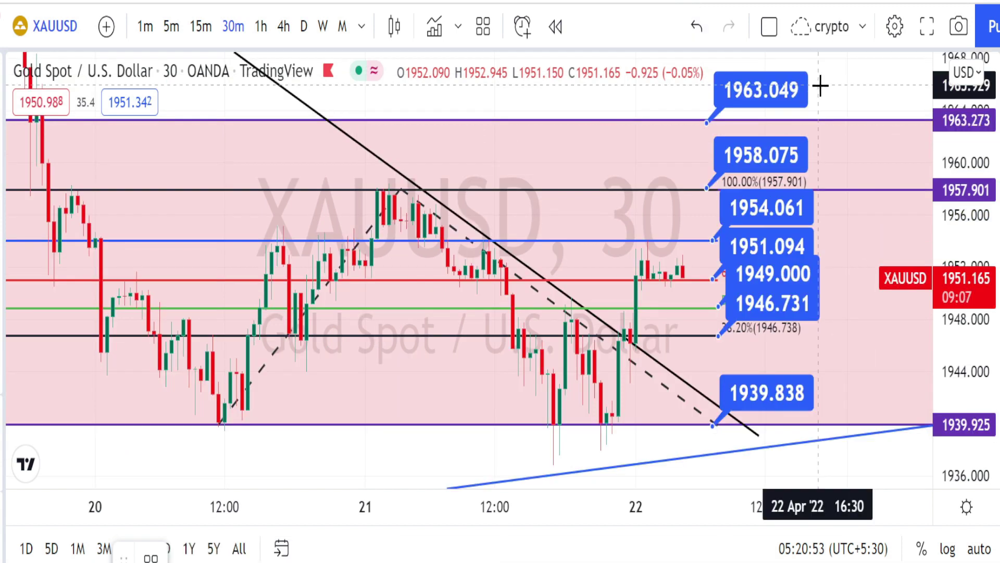
- Draw a drop to 1939.925, circle the 1954.061 and 1951.094 levels, and loop along the 20 Apr candles
mouse_move(824, 90)
left_mouse_down()
mouse_move(853, 417)
mouse_move(871, 385)
left_mouse_up()
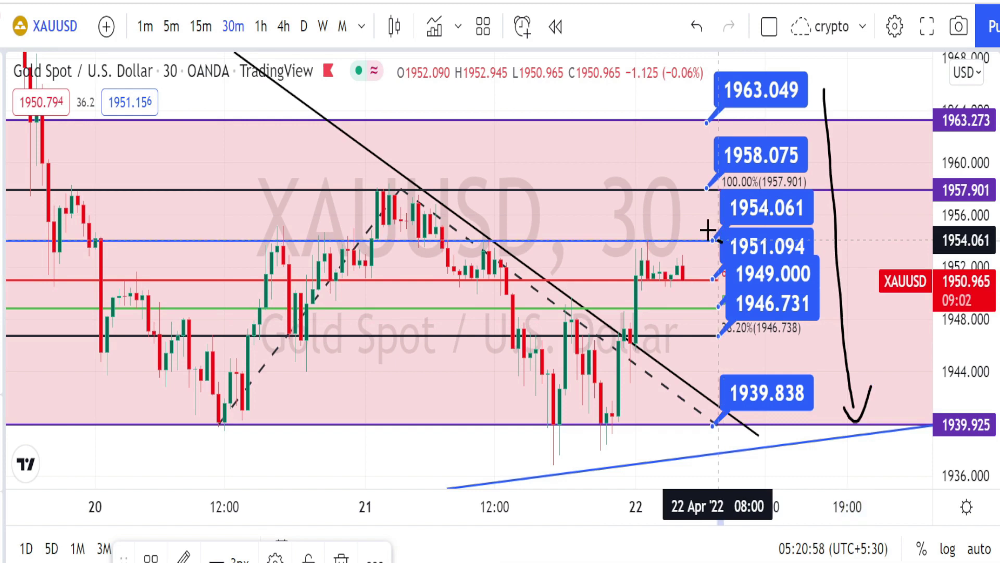
mouse_move(708, 229)
left_mouse_down()
mouse_move(758, 174)
mouse_move(787, 226)
mouse_move(722, 223)
left_mouse_up()
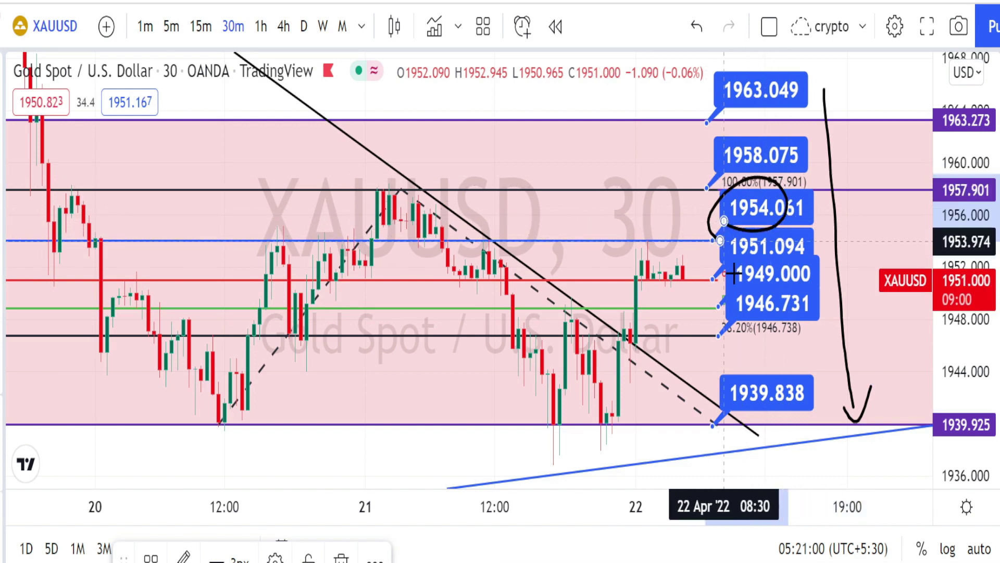
mouse_move(723, 290)
left_mouse_down()
mouse_move(704, 247)
mouse_move(750, 213)
mouse_move(771, 253)
mouse_move(723, 259)
left_mouse_up()
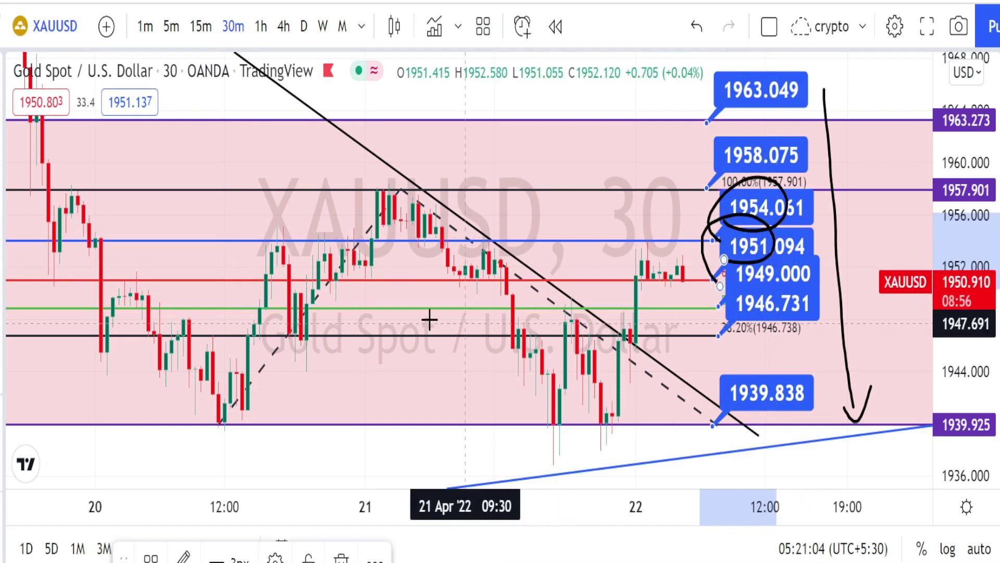
mouse_move(203, 261)
left_mouse_down()
mouse_move(224, 252)
mouse_move(234, 280)
mouse_move(270, 243)
mouse_move(353, 274)
mouse_move(348, 248)
mouse_move(395, 272)
mouse_move(377, 269)
mouse_move(378, 280)
left_mouse_up()
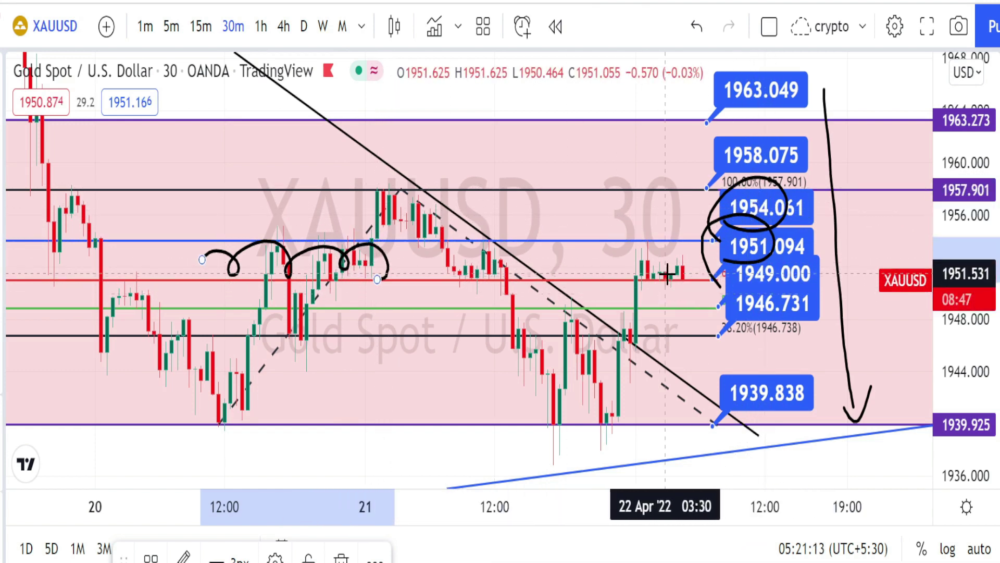
- Sketch a drop to circled 1939.838, with small circles, a hook and a drop below the blue trendline
left_click_drag(678, 272, 707, 425)
mouse_move(721, 367)
left_mouse_down()
mouse_move(751, 365)
mouse_move(763, 427)
mouse_move(712, 400)
left_mouse_up()
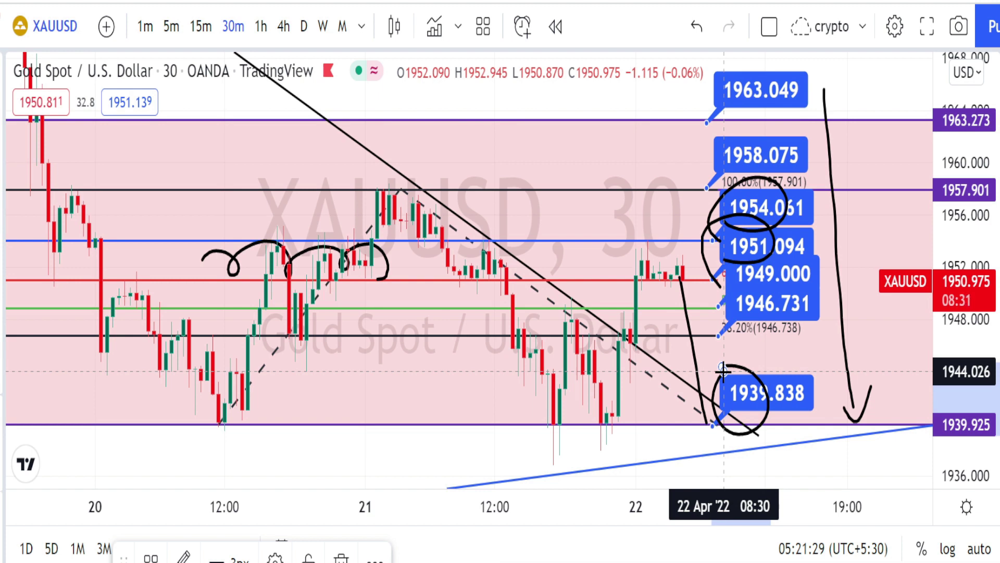
mouse_move(714, 442)
left_mouse_down()
mouse_move(726, 458)
mouse_move(714, 465)
mouse_move(717, 445)
left_mouse_up()
mouse_move(651, 446)
left_mouse_down()
mouse_move(682, 469)
mouse_move(646, 443)
mouse_move(660, 442)
left_mouse_up()
left_click_drag(600, 459, 595, 475)
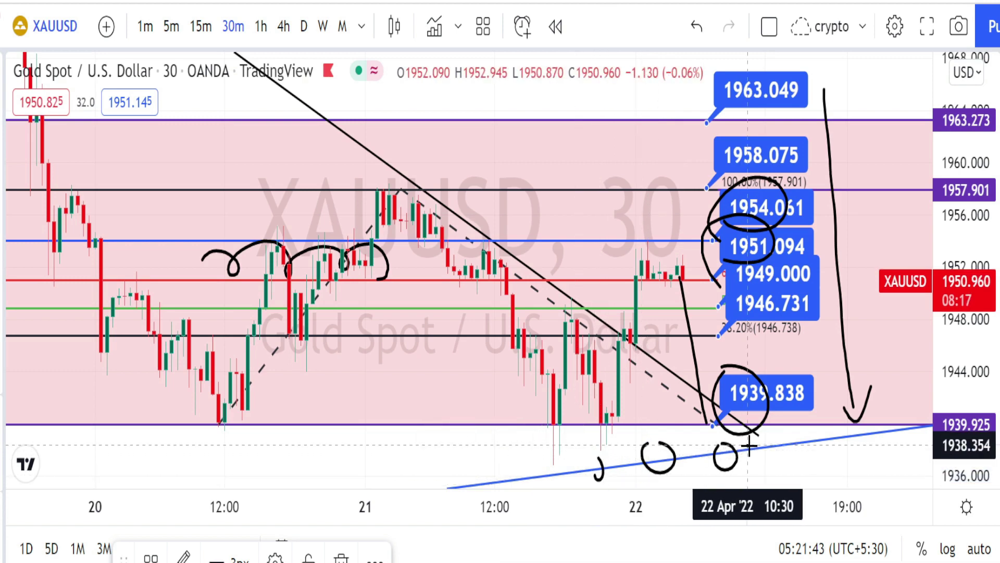
left_click_drag(752, 446, 776, 479)
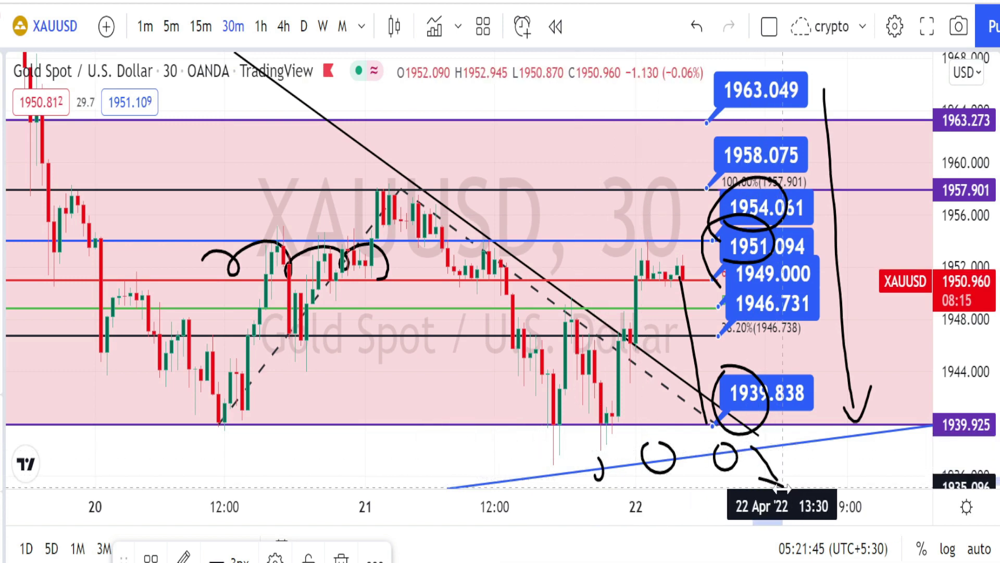
left_click_drag(782, 459, 782, 460)
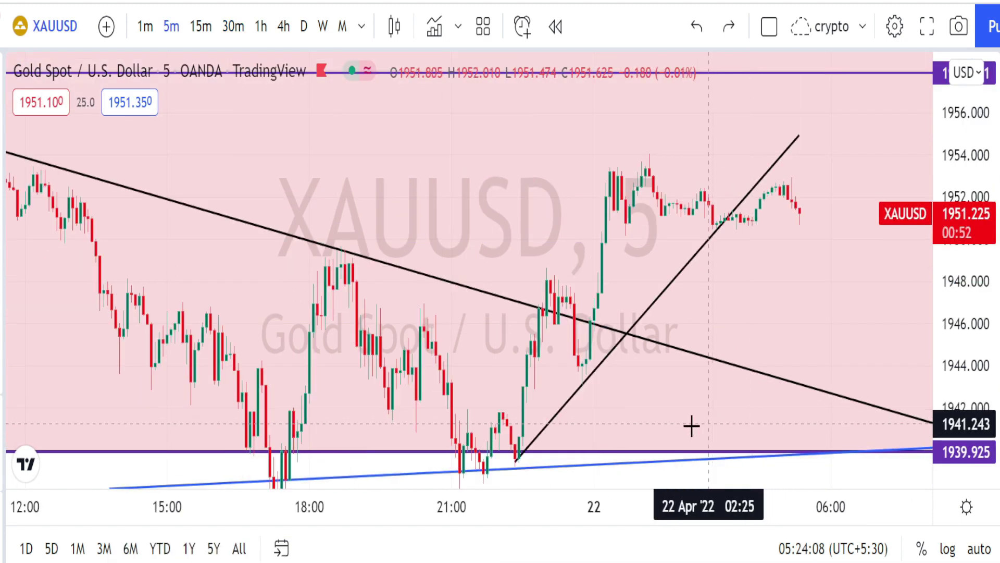
- Add a 1954.014 horizontal line and trace swings through the 17:15 low, 18:45 peak and 21:10 low
left_click(430, 436)
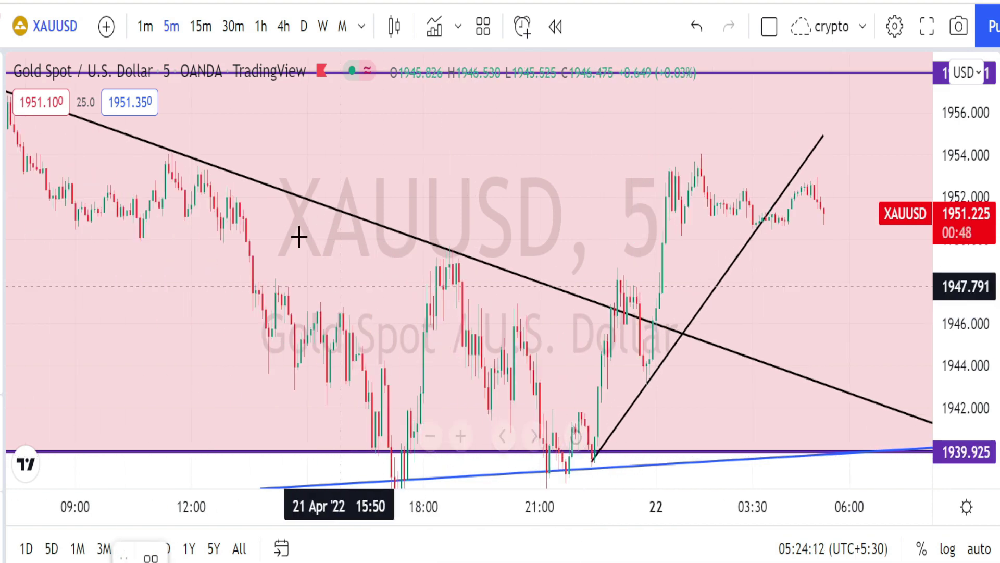
left_click(469, 154)
mouse_move(167, 150)
left_mouse_down()
mouse_move(383, 437)
mouse_move(393, 470)
mouse_move(417, 458)
mouse_move(382, 443)
left_mouse_up()
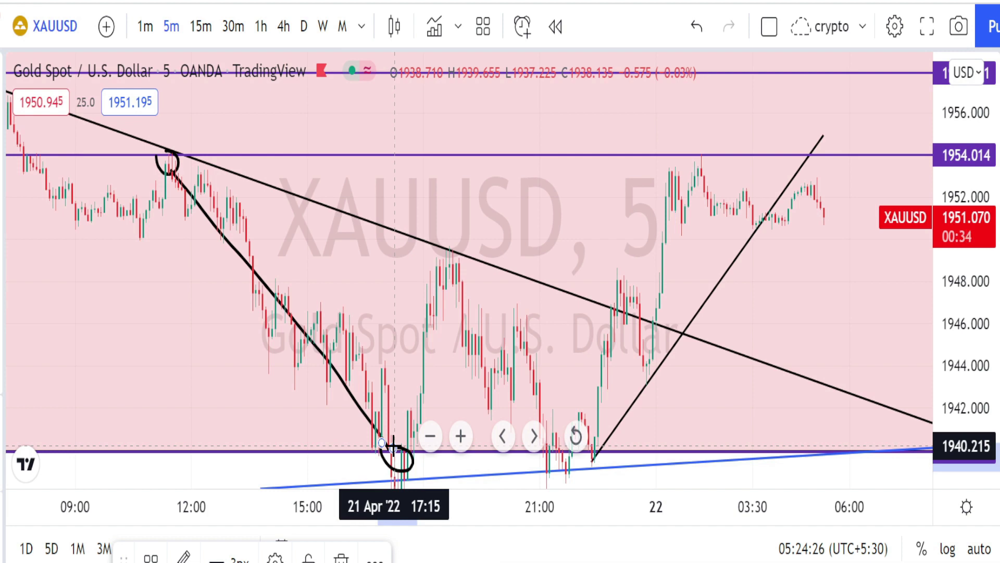
mouse_move(395, 448)
left_mouse_down()
mouse_move(444, 261)
mouse_move(461, 246)
mouse_move(453, 252)
left_mouse_up()
mouse_move(420, 218)
left_mouse_down()
mouse_move(426, 233)
mouse_move(412, 239)
left_mouse_up()
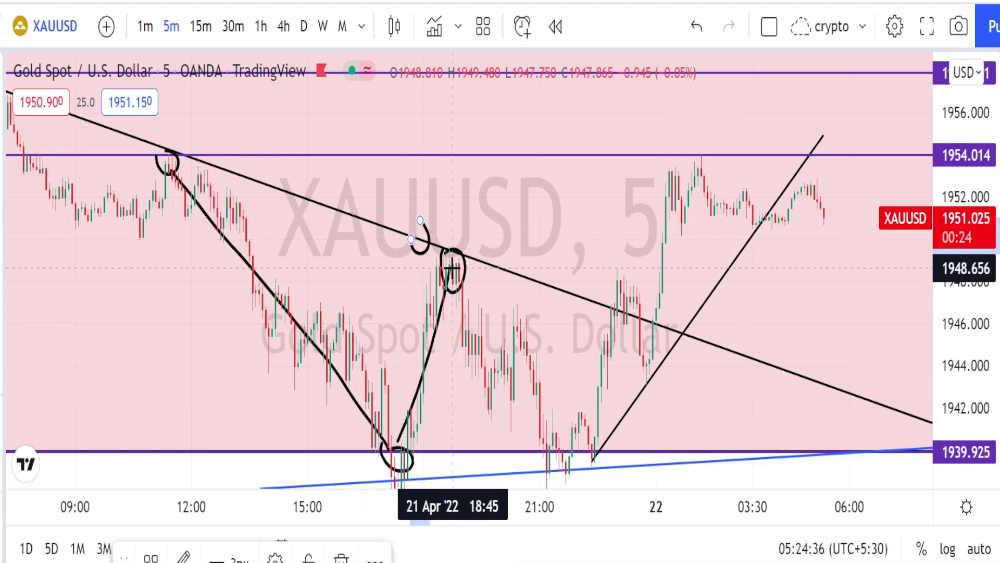
mouse_move(453, 268)
left_mouse_down()
mouse_move(551, 461)
mouse_move(569, 451)
mouse_move(543, 443)
mouse_move(551, 446)
mouse_move(663, 190)
mouse_move(697, 168)
mouse_move(711, 207)
left_mouse_up()
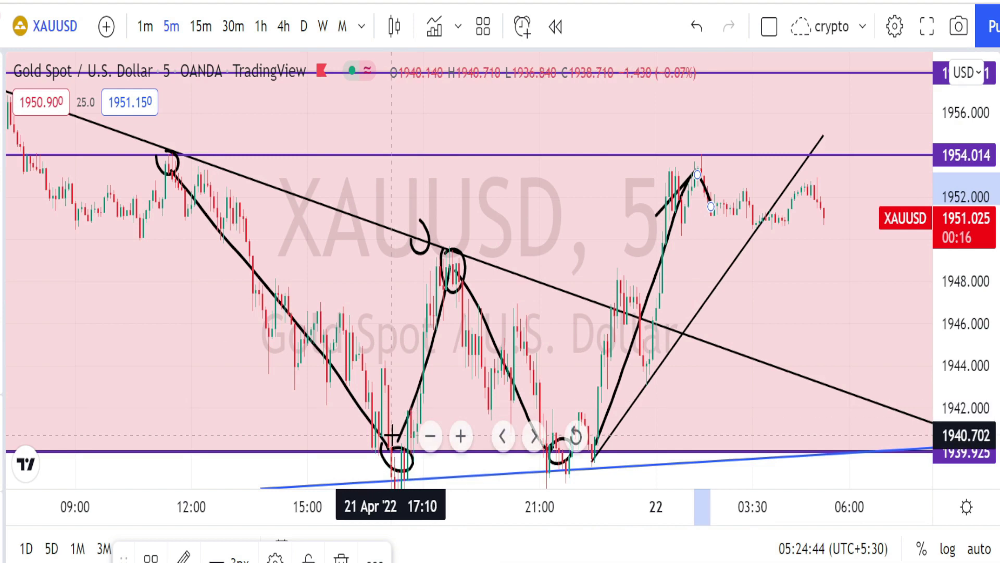
- Circle the peak near 1953 and sketch sideways chop at 1954.014 projecting down to about 1946
left_click(402, 465)
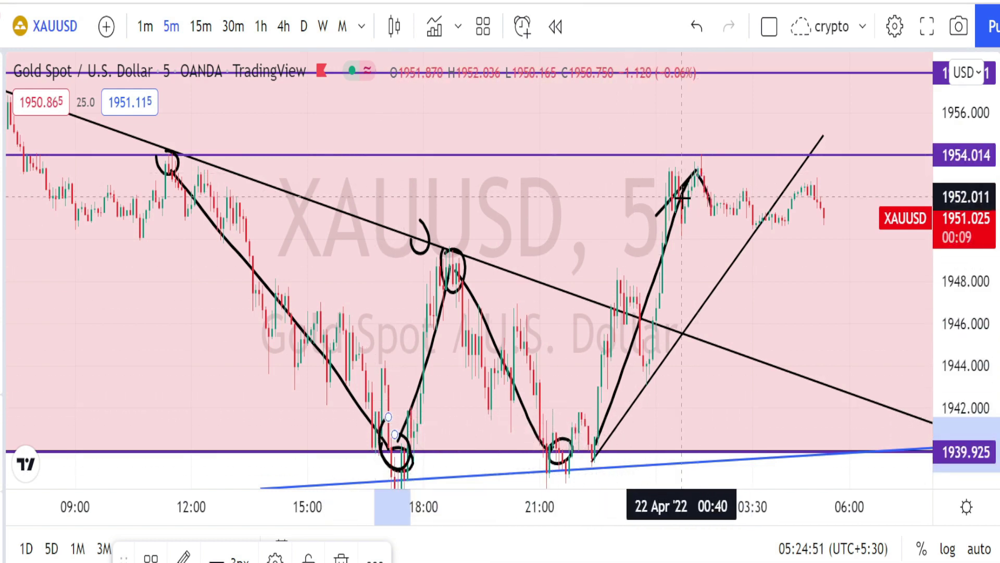
mouse_move(693, 145)
left_mouse_down()
mouse_move(720, 155)
mouse_move(687, 160)
left_mouse_up()
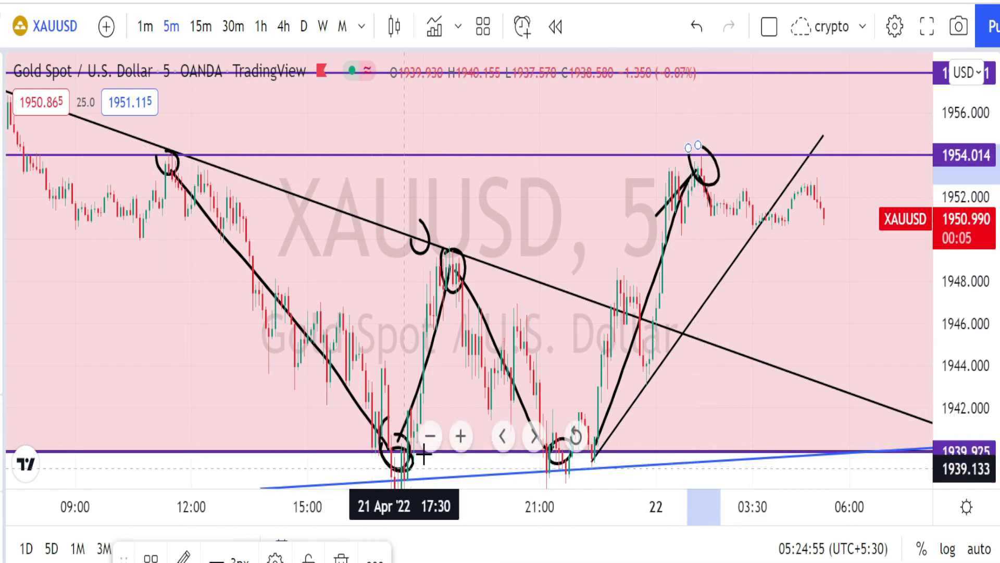
mouse_move(675, 238)
left_mouse_down()
mouse_move(678, 171)
mouse_move(691, 244)
mouse_move(706, 187)
mouse_move(756, 131)
mouse_move(769, 209)
mouse_move(811, 220)
mouse_move(820, 197)
left_mouse_up()
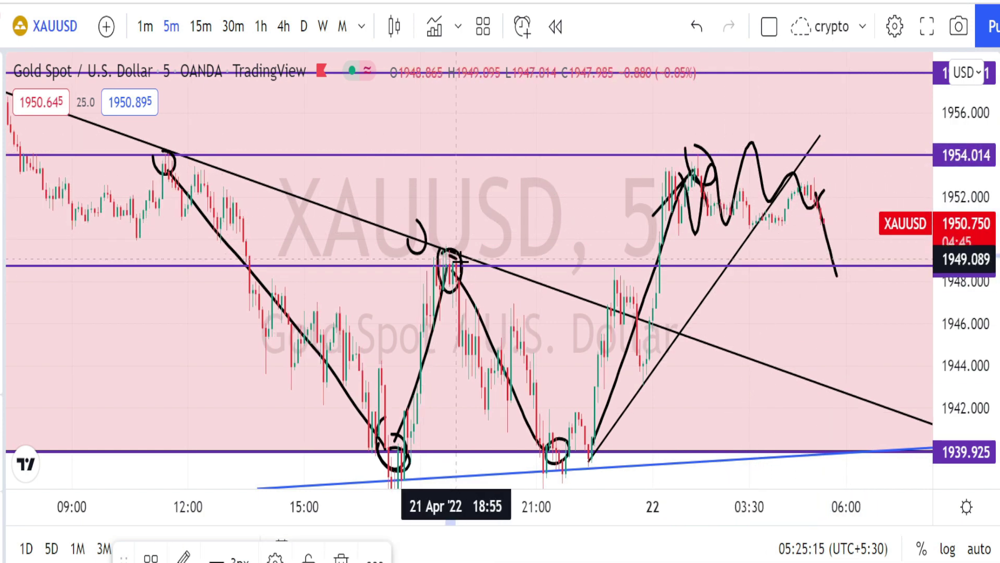
left_click(452, 255)
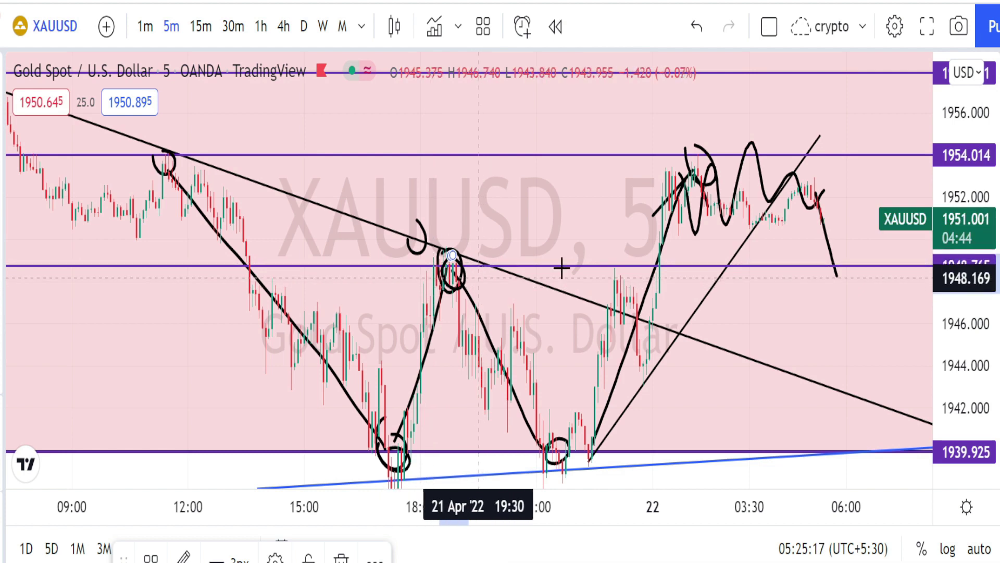
mouse_move(832, 254)
left_mouse_down()
mouse_move(853, 332)
mouse_move(859, 291)
left_mouse_up()
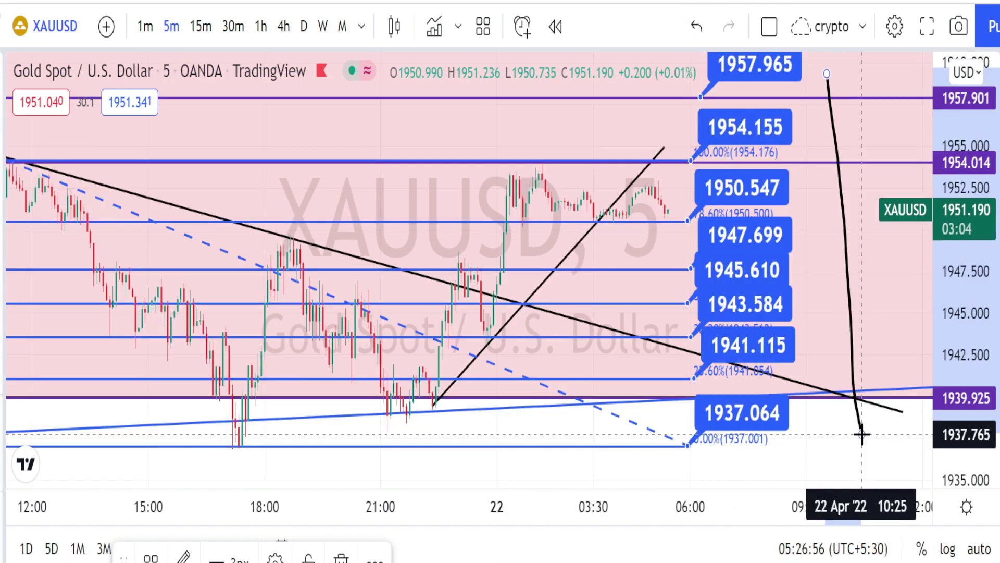
- Sketch a dip below 1939.925, undo it, then loop over the candles near 1954
mouse_move(847, 431)
left_mouse_down()
mouse_move(871, 446)
mouse_move(878, 399)
left_mouse_up()
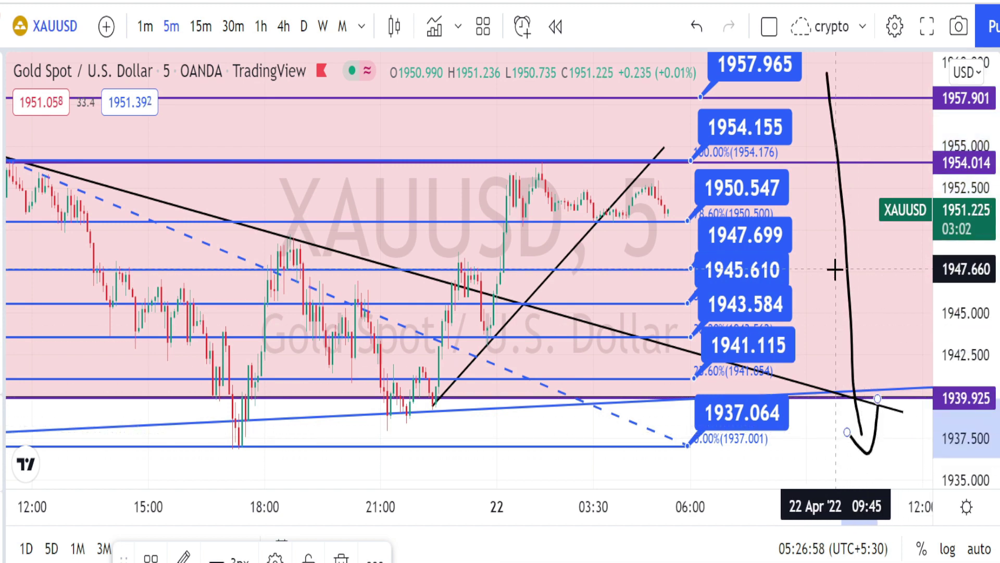
key("ctrl+z")
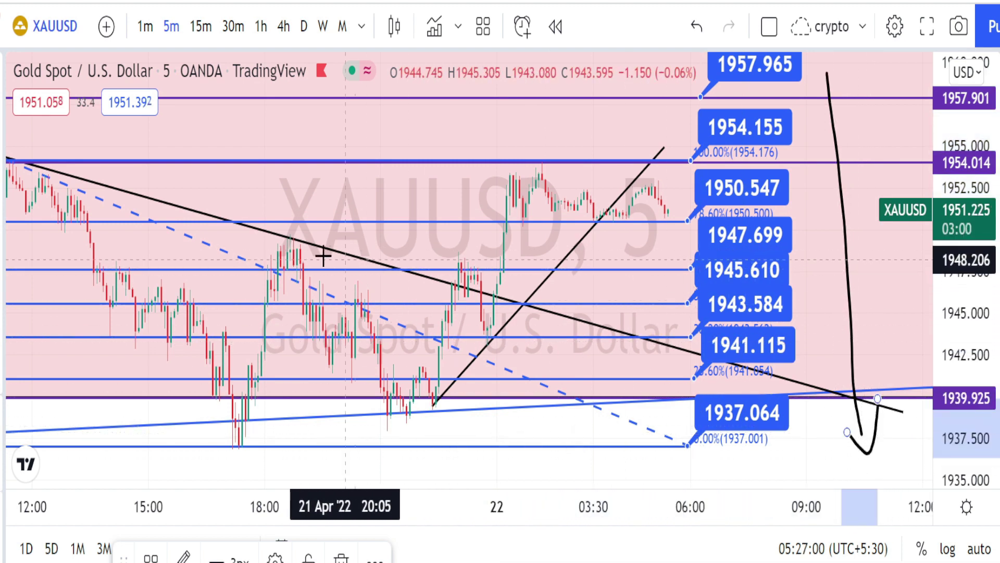
mouse_move(505, 180)
left_mouse_down()
mouse_move(531, 197)
mouse_move(584, 183)
mouse_move(586, 213)
left_mouse_up()
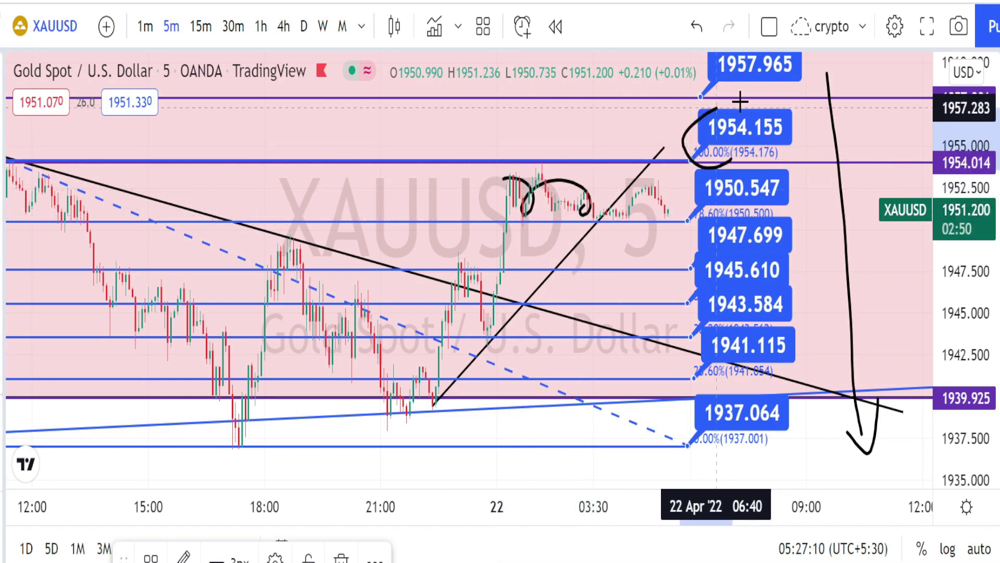
- Ring the 1954.155 and 1950.547 labels and draw a rise to 1954.155 then a drop toward 1945.610
left_click_drag(739, 100, 736, 166)
mouse_move(739, 221)
left_mouse_down()
mouse_move(693, 218)
mouse_move(732, 162)
mouse_move(739, 220)
left_mouse_up()
mouse_move(662, 197)
left_mouse_down()
mouse_move(676, 130)
mouse_move(691, 147)
left_mouse_up()
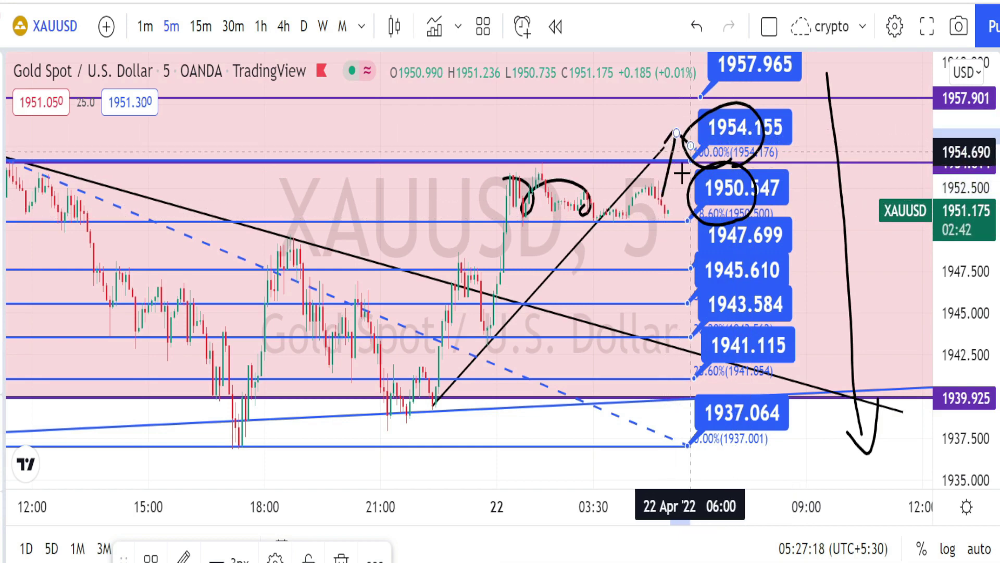
mouse_move(664, 222)
left_mouse_down()
mouse_move(679, 276)
mouse_move(684, 231)
left_mouse_up()
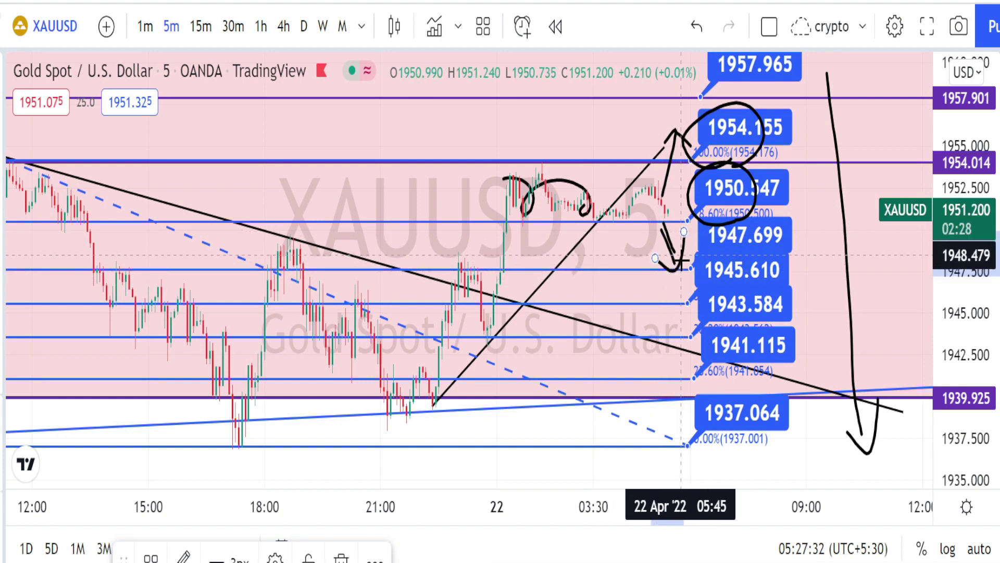